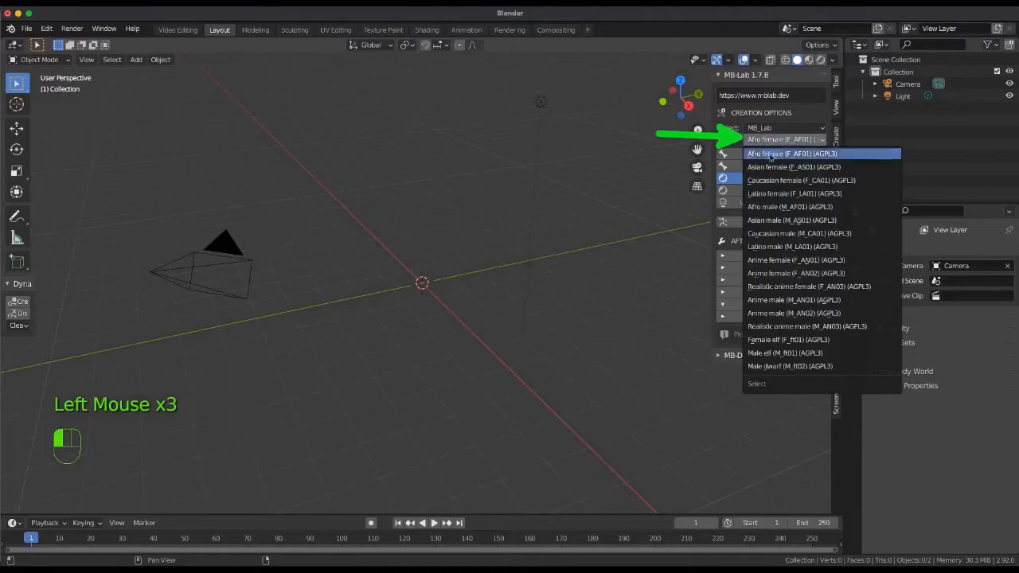
# Create a Caucasian female (F_CA01) character, finalize it with saving of images and backup turned off, and select its body
pyautogui.click(773, 180)
pyautogui.click(763, 223)
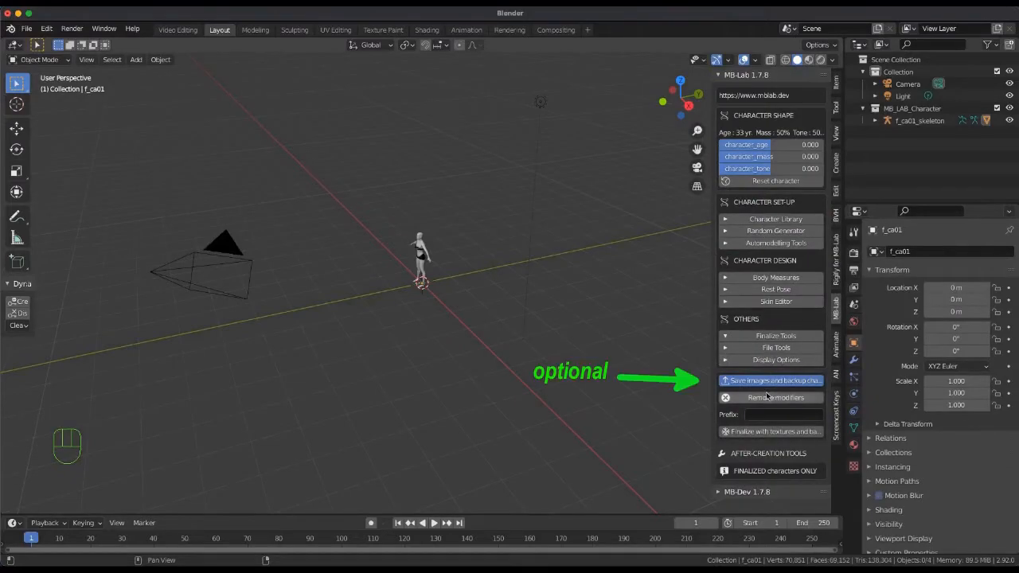
pyautogui.click(770, 381)
pyautogui.click(656, 406)
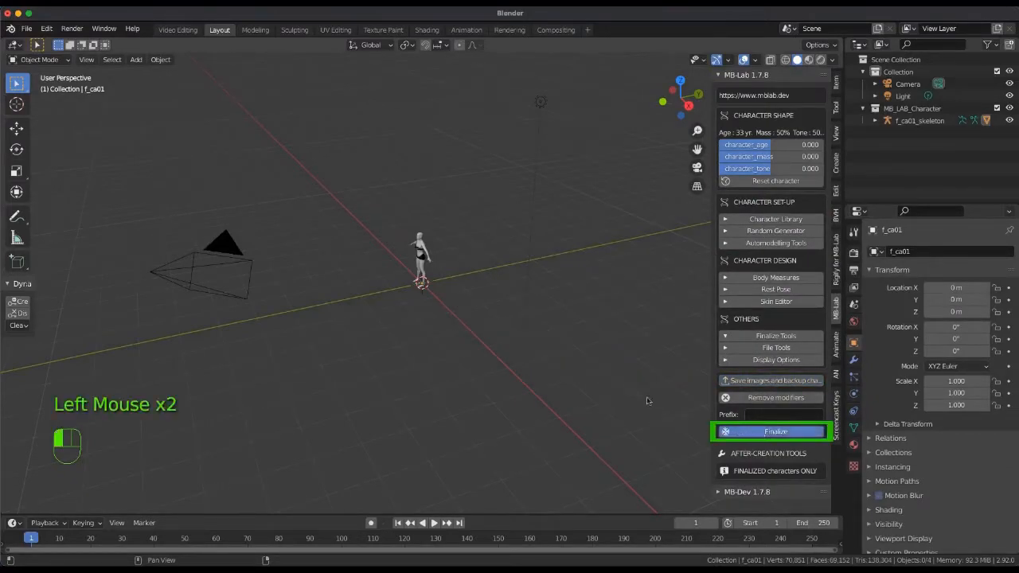
pyautogui.click(423, 268)
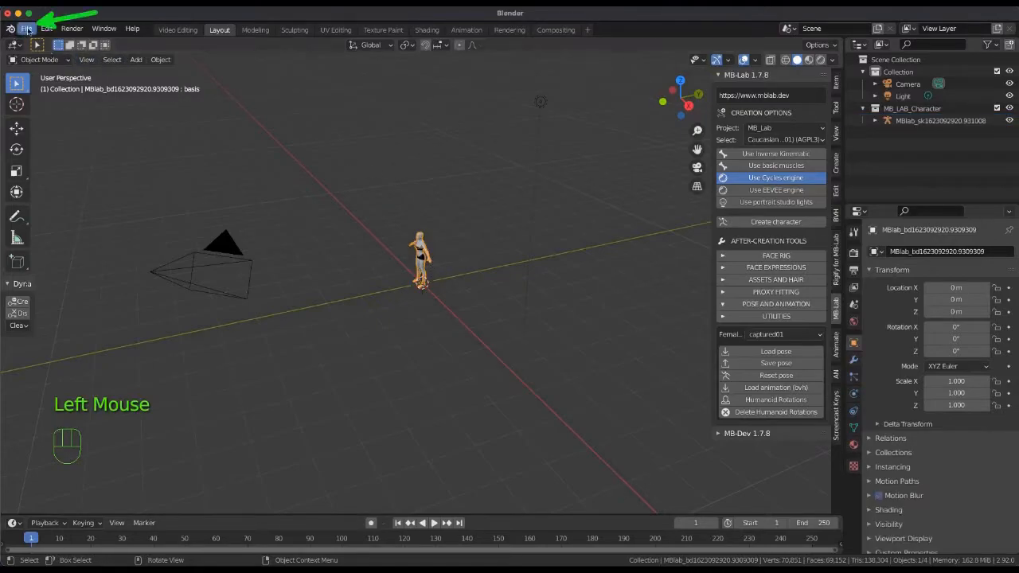
# Append the kneeboots object from kneeboots.blend to the scene
pyautogui.click(27, 29)
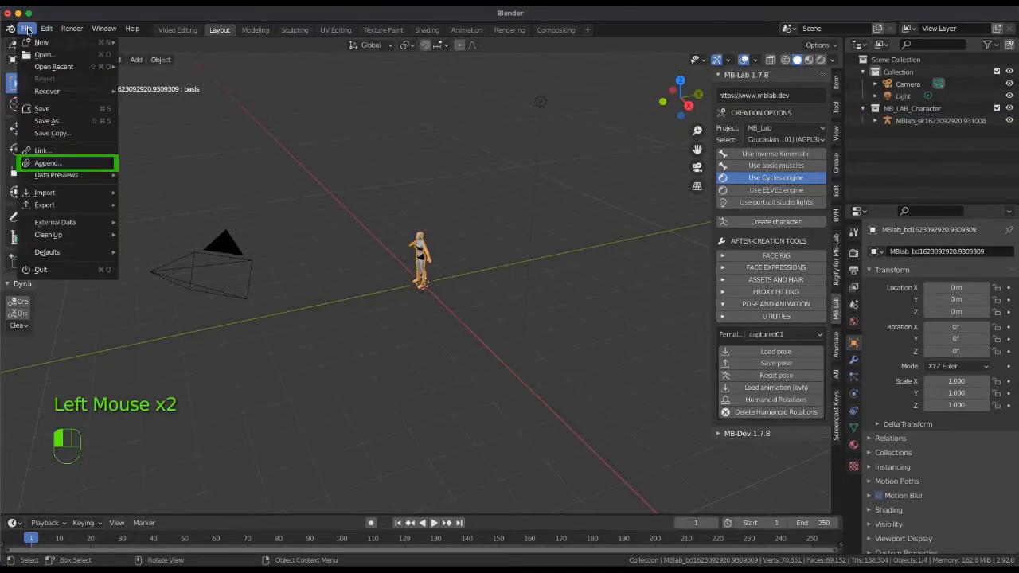
pyautogui.click(60, 164)
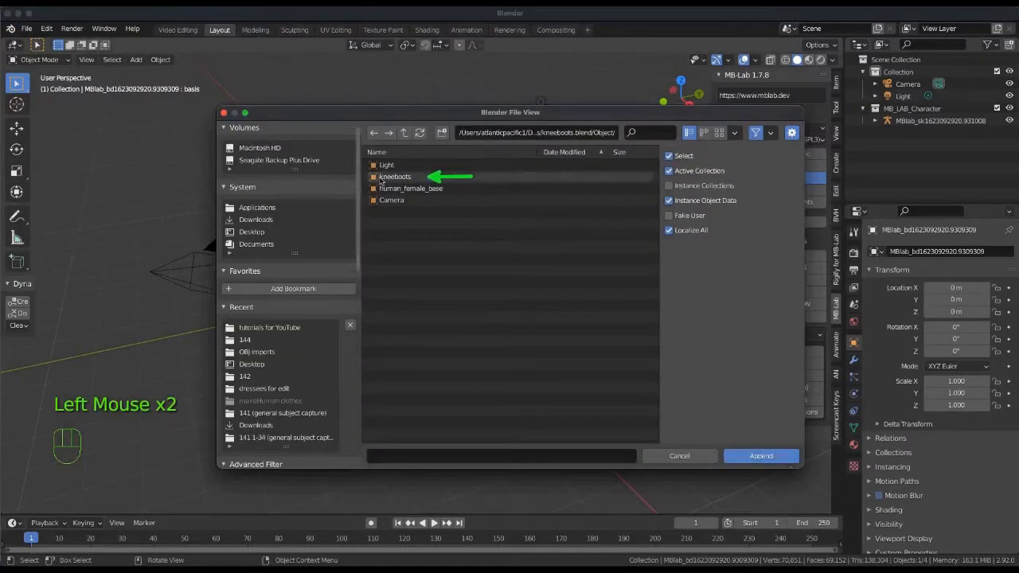
pyautogui.click(396, 178)
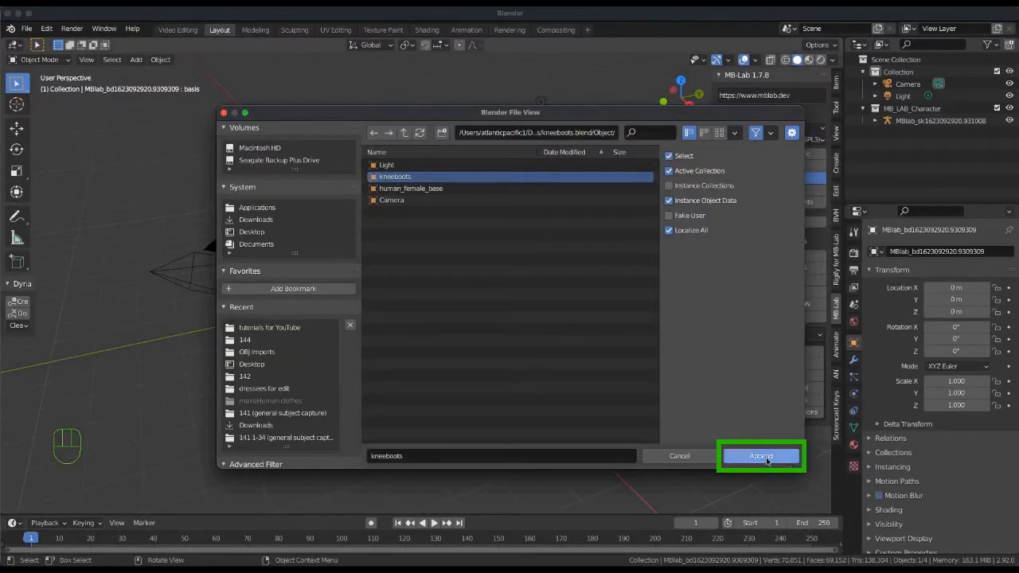
pyautogui.click(768, 459)
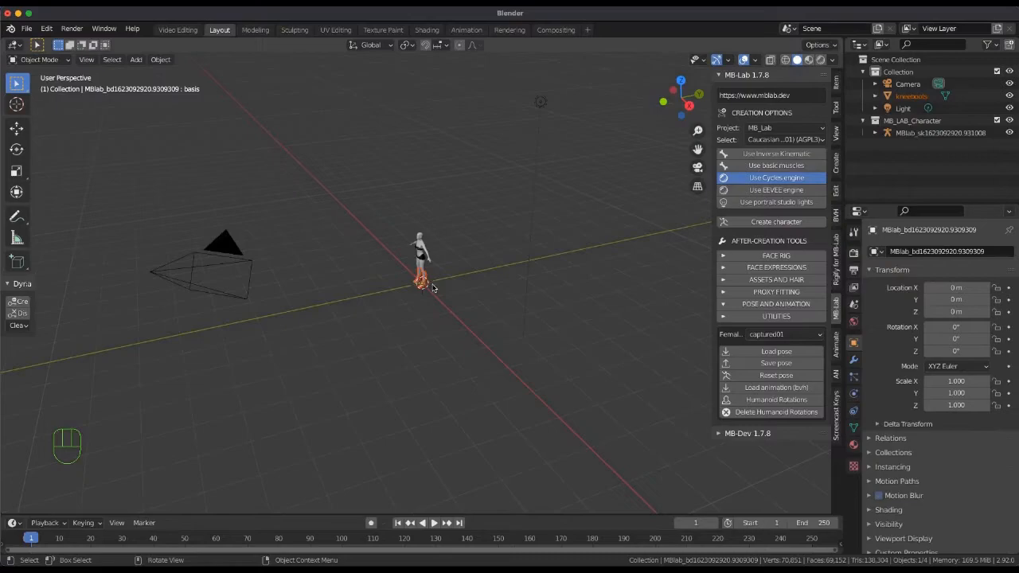
# Open the kneeboots mesh for editing in the right orthographic view, with wireframe shading and X-ray off
pyautogui.press('KP_Decimal')
pyautogui.scroll(-2, 460, 285)
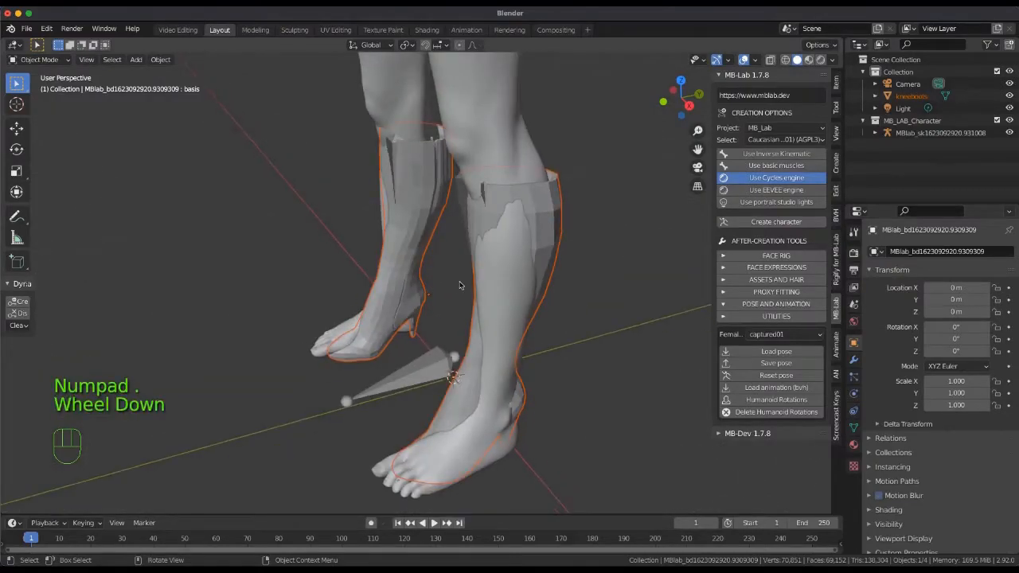
pyautogui.press('KP_3')
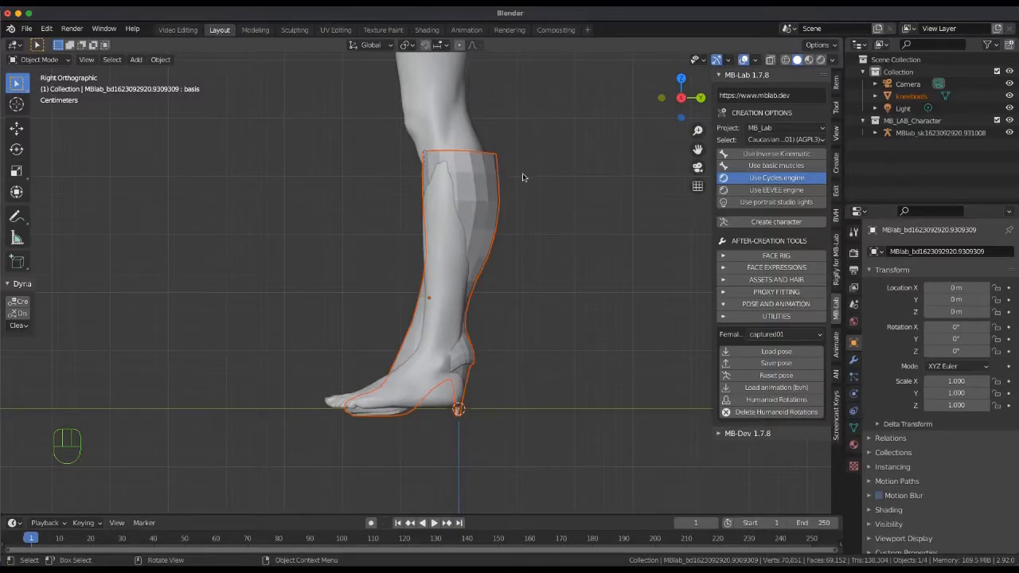
pyautogui.click(490, 189)
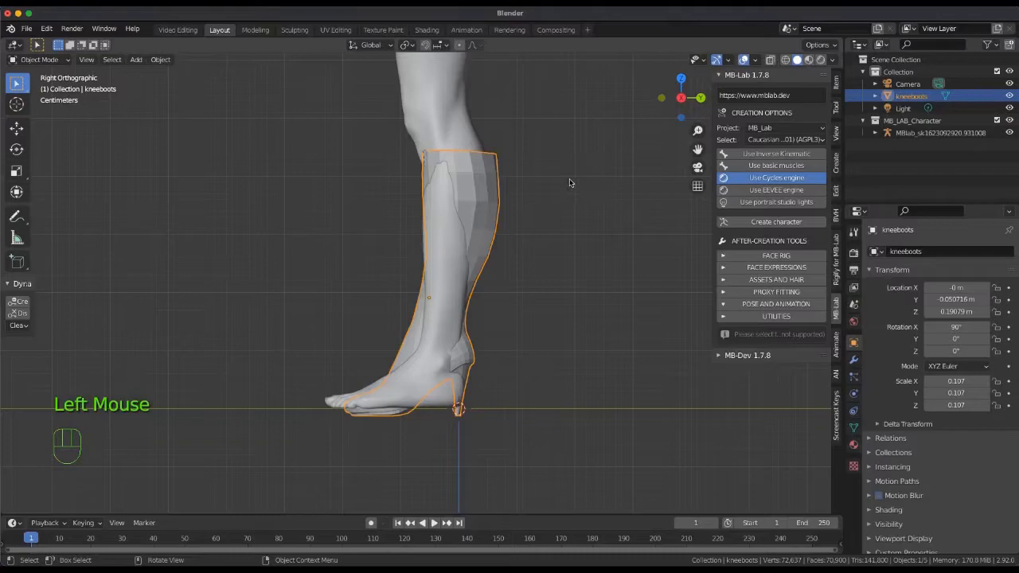
pyautogui.press('Tab')
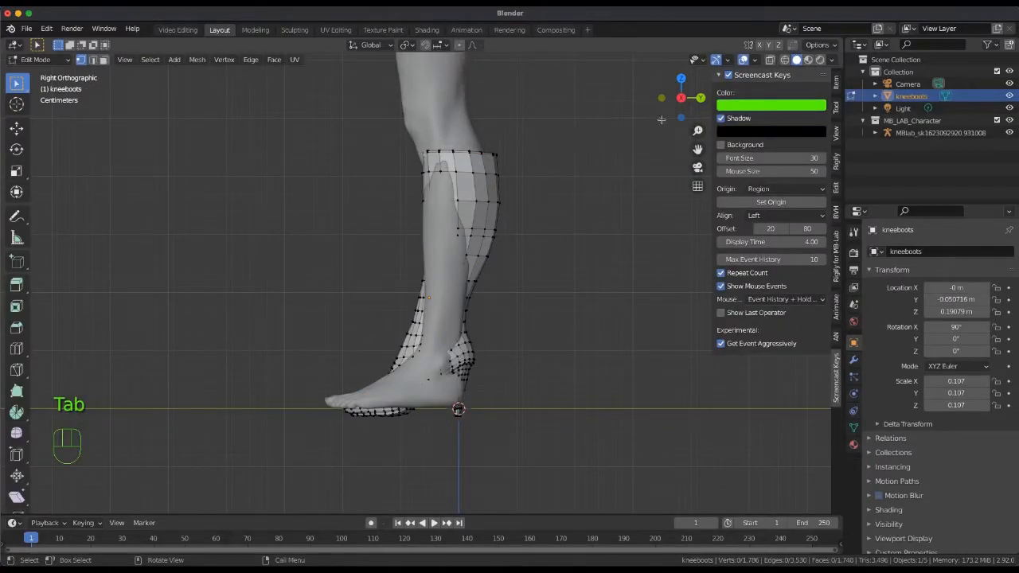
pyautogui.click(785, 61)
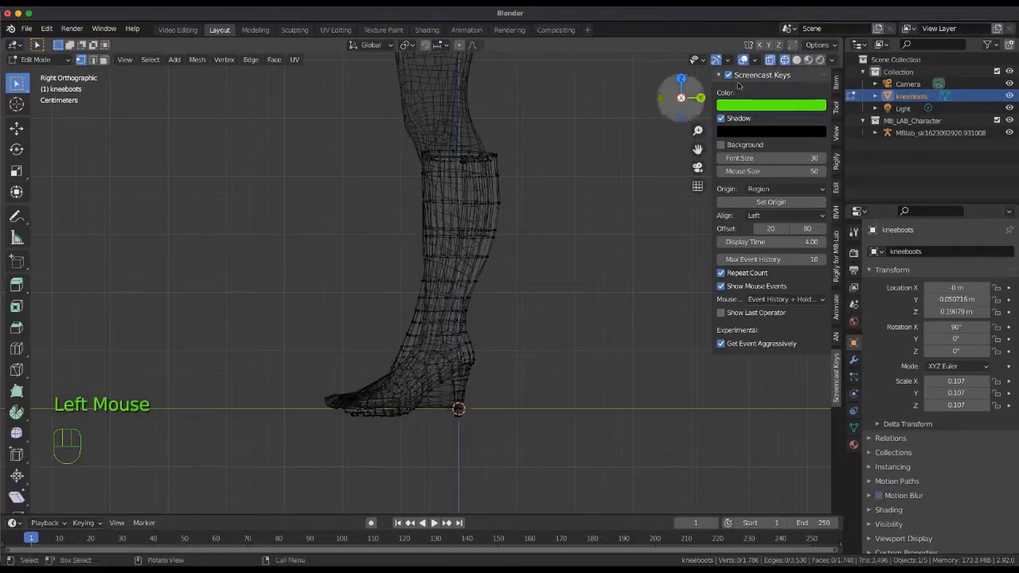
pyautogui.click(770, 62)
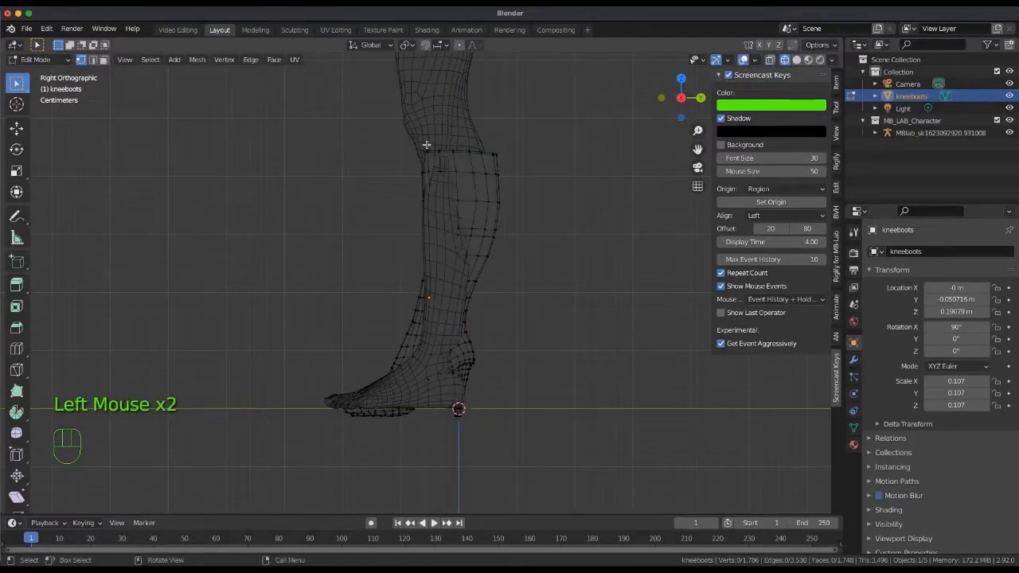
# Move the boot's upper front vertices about 0.014 m forward along negative Y, using proportional editing with a size of about 0.12
pyautogui.press('b')
pyautogui.moveTo(437, 142); pyautogui.dragTo(413, 198)
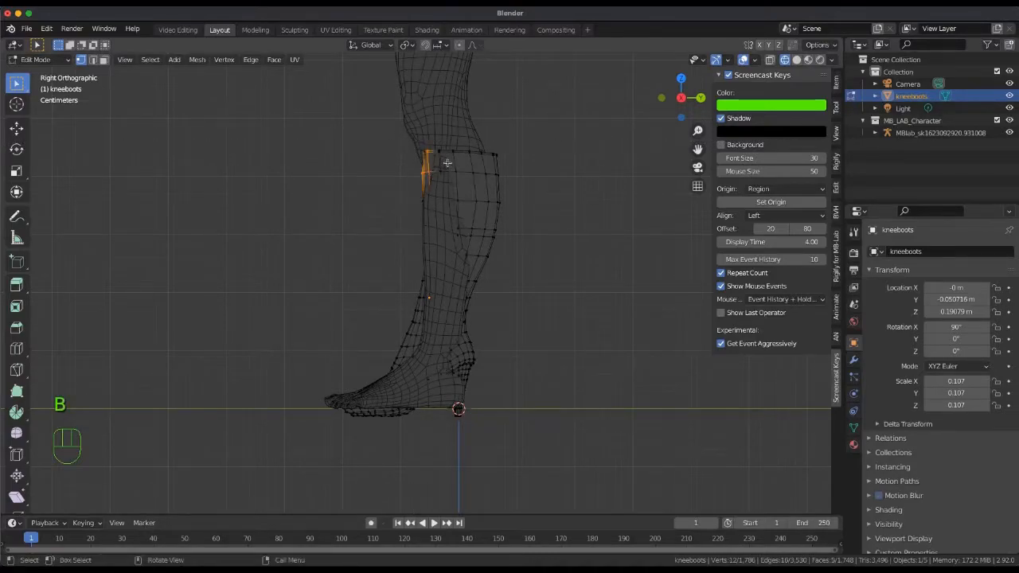
pyautogui.click(458, 44)
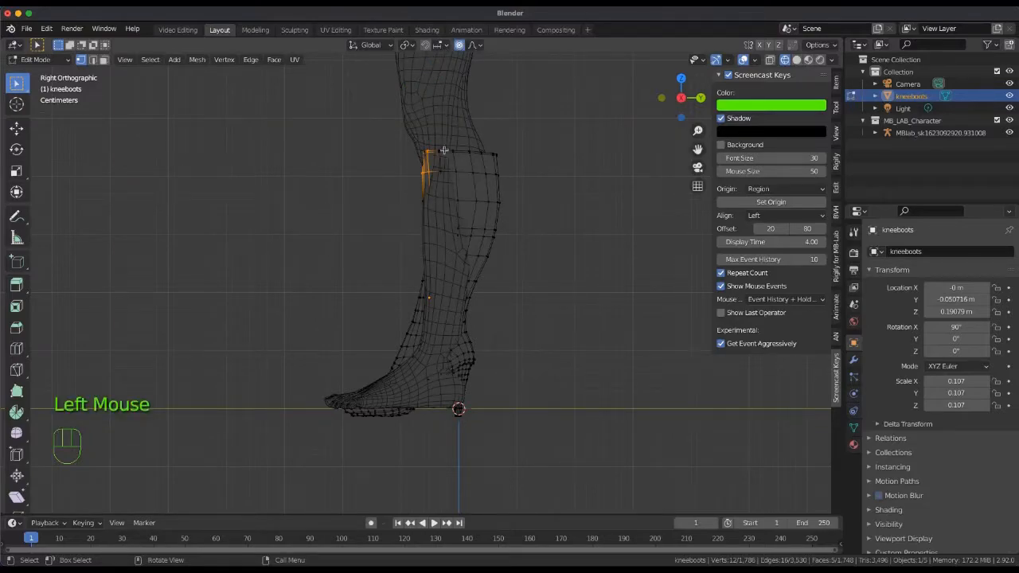
pyautogui.press('g')
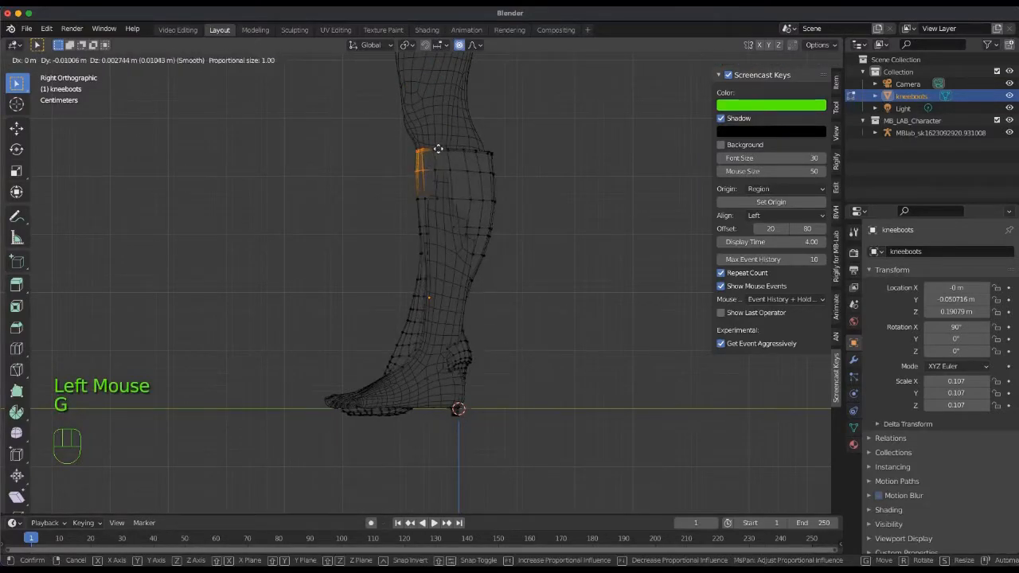
pyautogui.scroll(-4, 442, 149)
pyautogui.scroll(3, 442, 149)
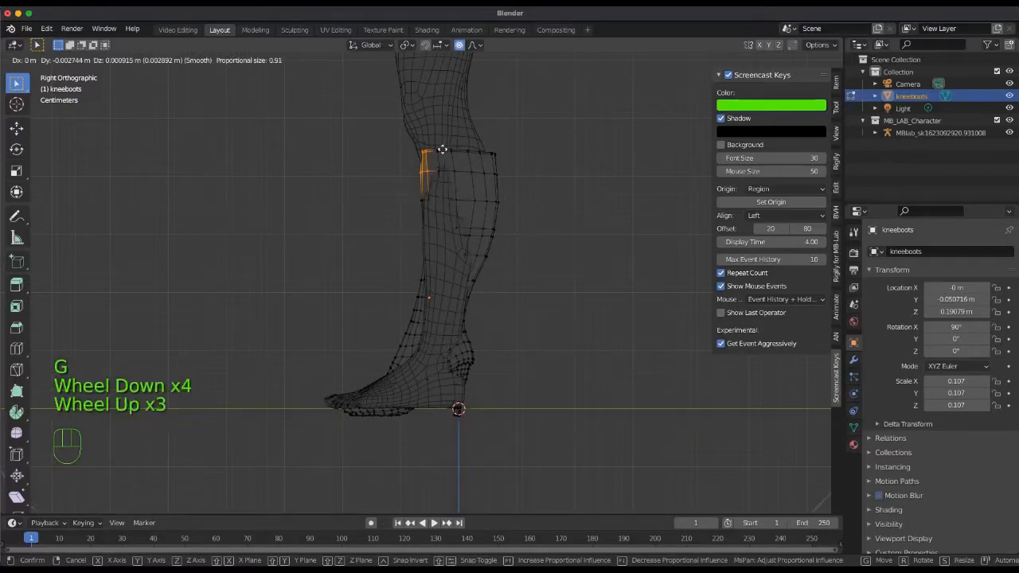
pyautogui.scroll(-7, 442, 149)
pyautogui.scroll(-9, 442, 149)
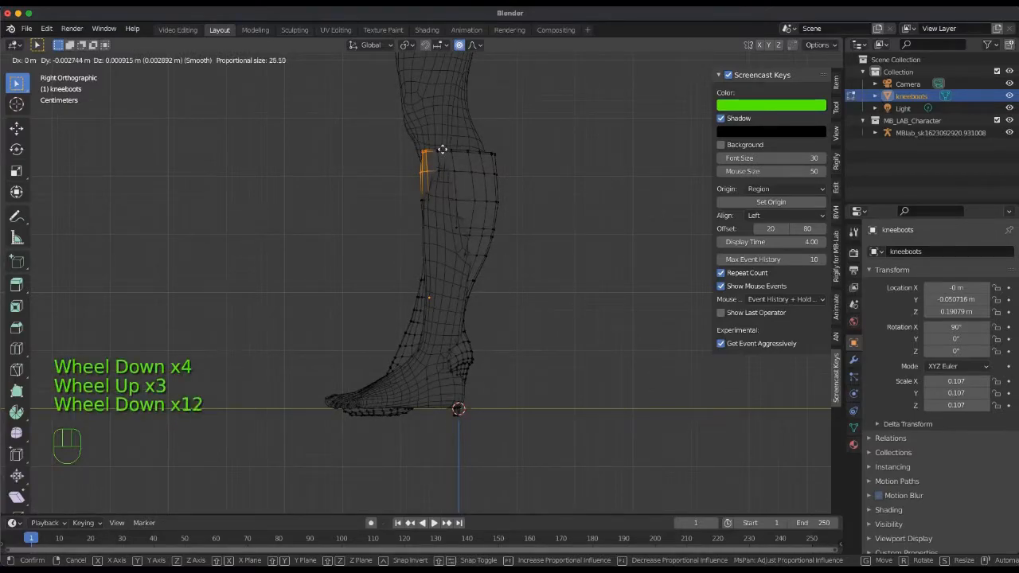
pyautogui.scroll(6, 442, 149)
pyautogui.scroll(10, 442, 149)
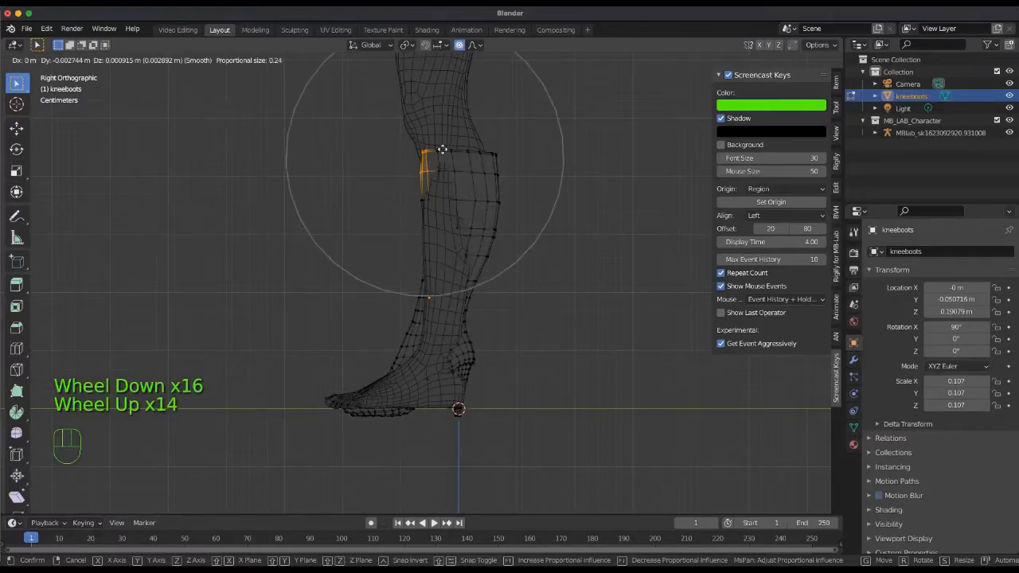
pyautogui.scroll(2, 442, 149)
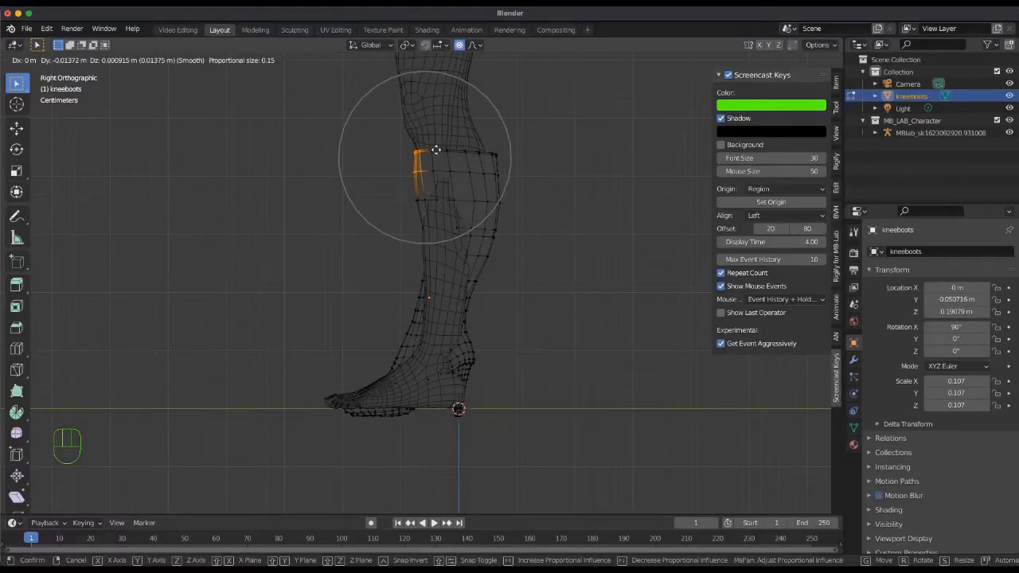
pyautogui.scroll(-1, 437, 149)
pyautogui.scroll(3, 436, 149)
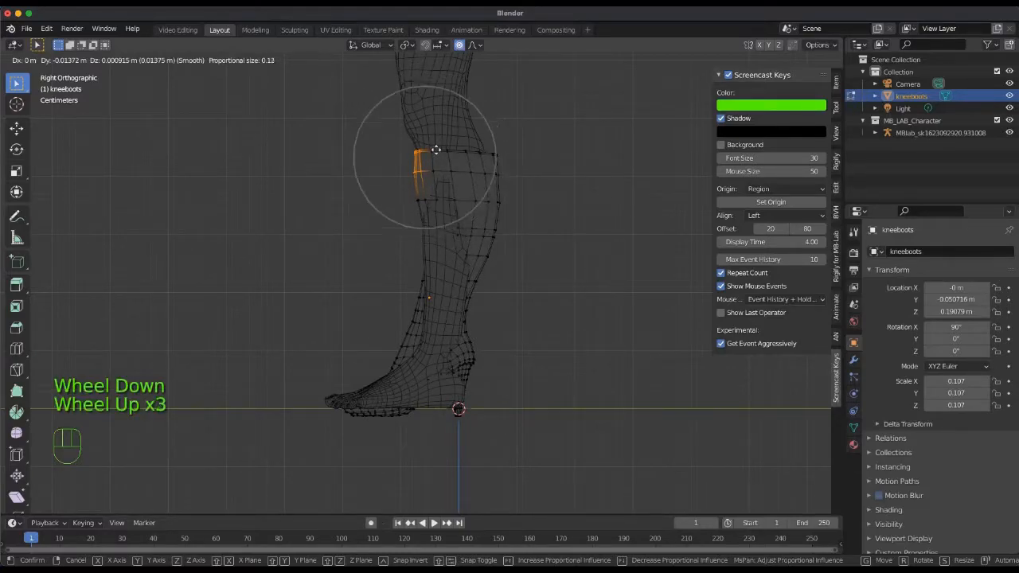
pyautogui.click(436, 149)
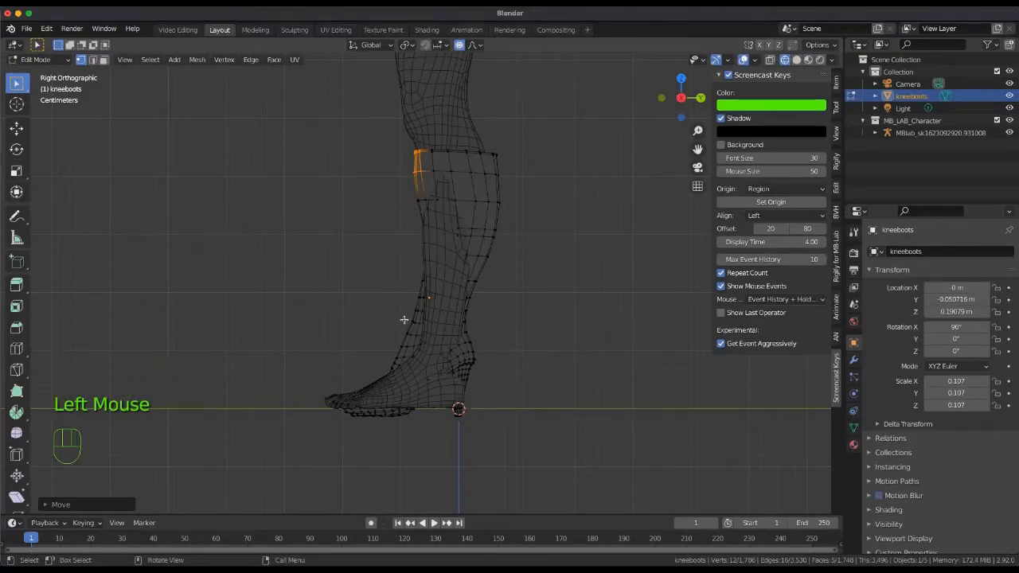
# Pull the vertices protruding at the boot's front ankle about 0.008 m back toward the leg with proportional editing
pyautogui.press('a')
pyautogui.press('a')
pyautogui.press('b')
pyautogui.moveTo(390, 305); pyautogui.dragTo(416, 345)
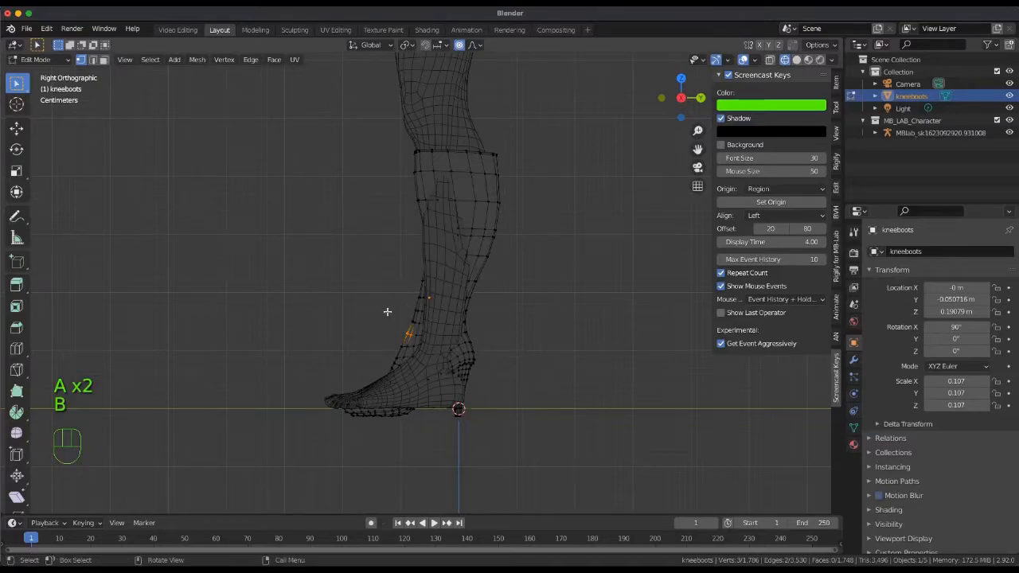
pyautogui.press('g')
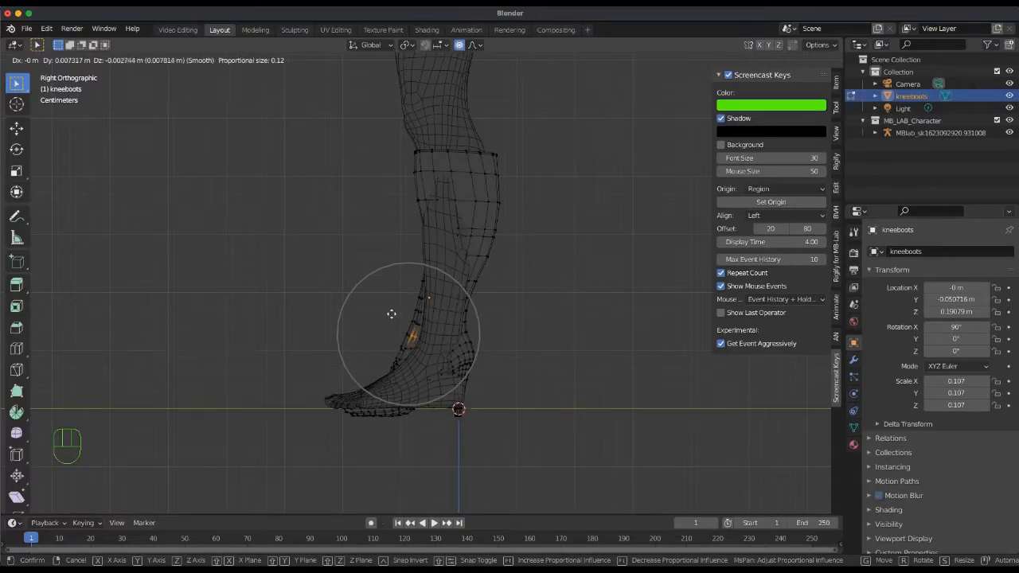
pyautogui.click(393, 316)
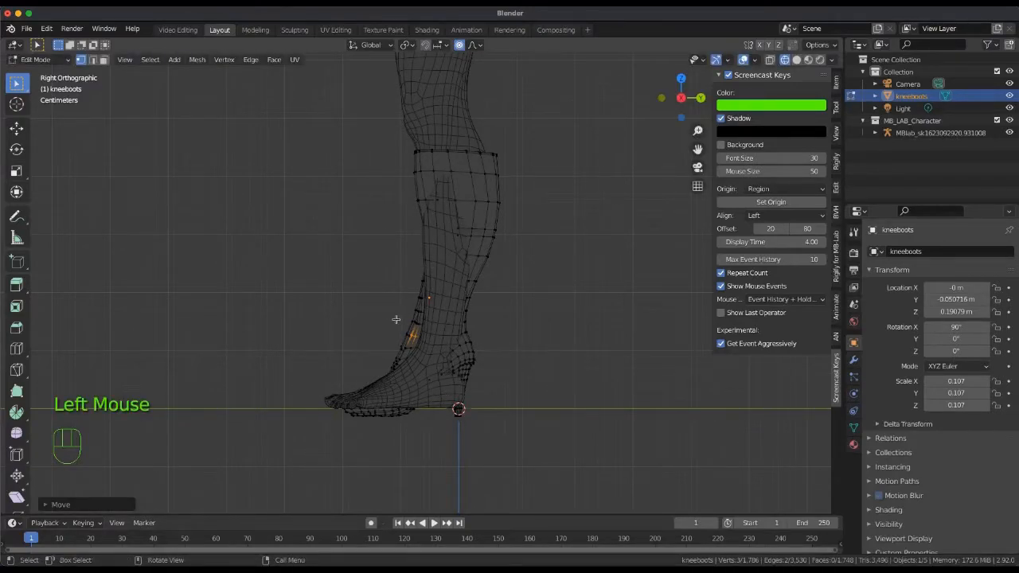
# Nudge the outermost front ankle vertices of the boot slightly toward the leg, and return to Object Mode with solid shading
pyautogui.press('a')
pyautogui.press('a')
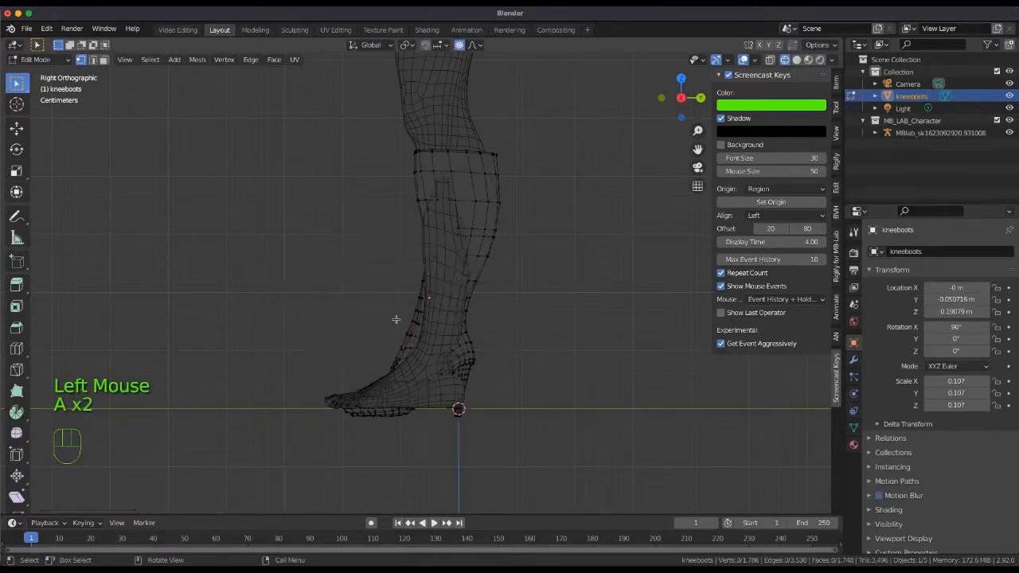
pyautogui.press('b')
pyautogui.moveTo(391, 312); pyautogui.dragTo(404, 344)
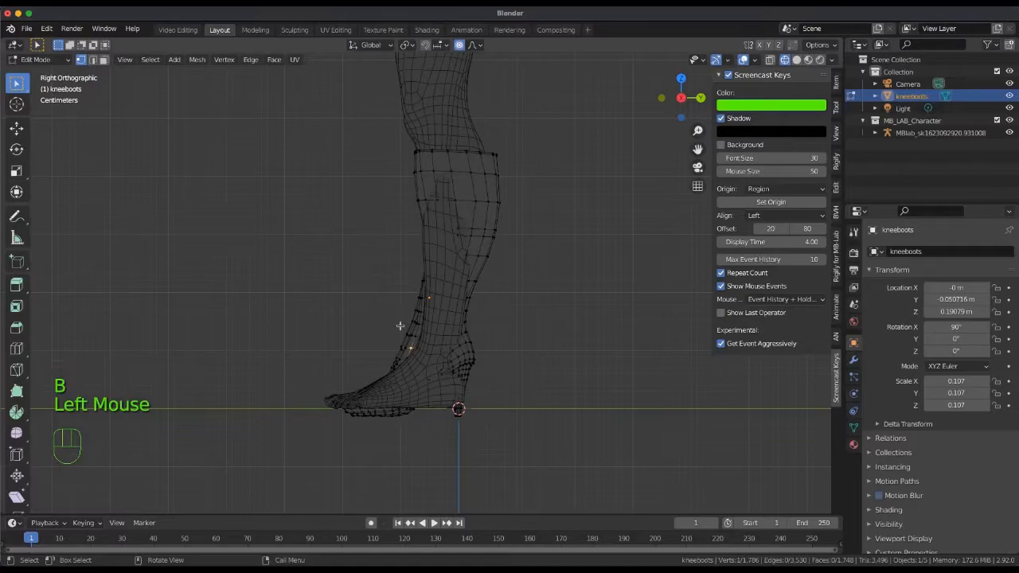
pyautogui.click(396, 339)
pyautogui.press('b')
pyautogui.moveTo(395, 321); pyautogui.dragTo(407, 344)
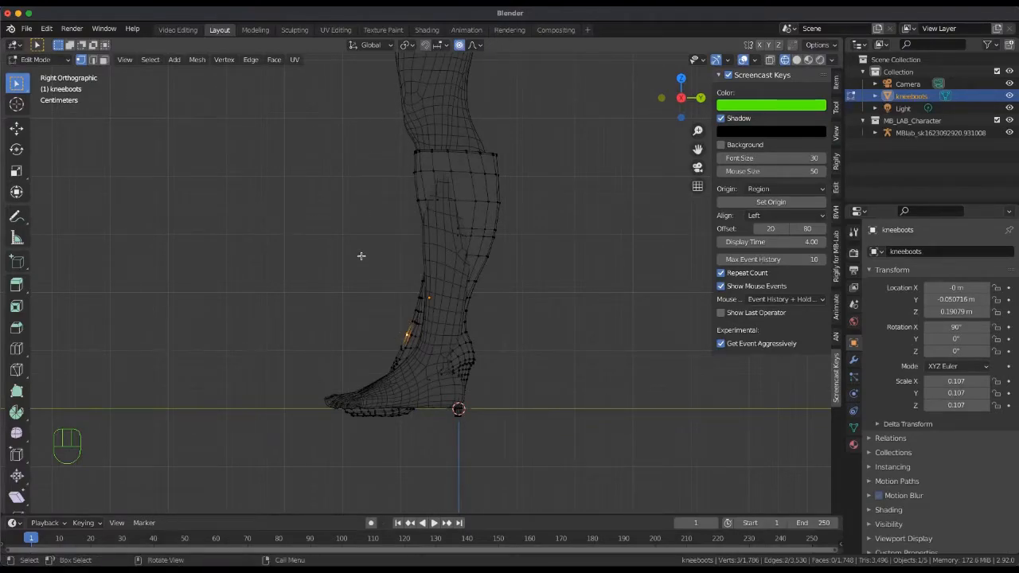
pyautogui.press('g')
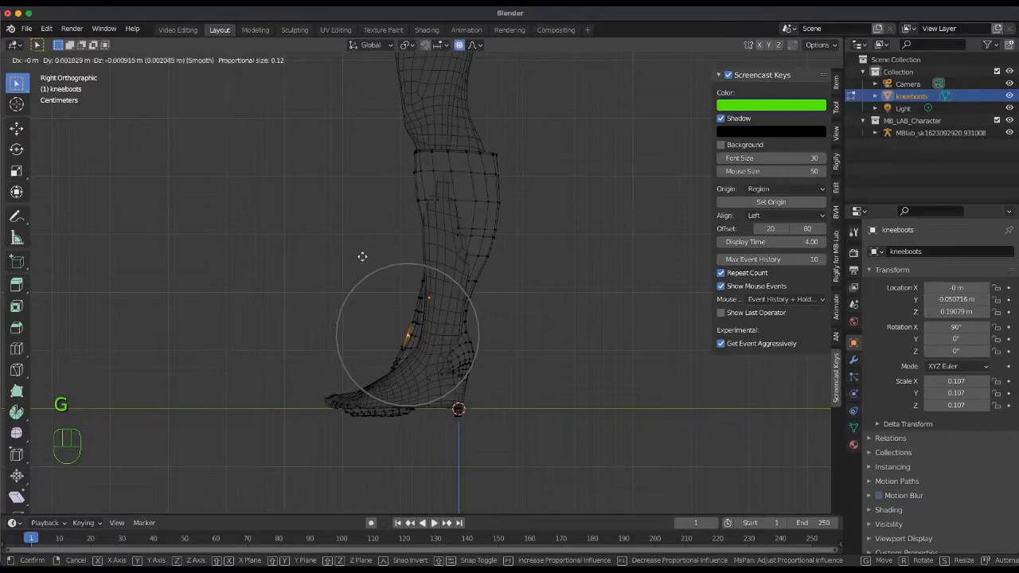
pyautogui.click(365, 258)
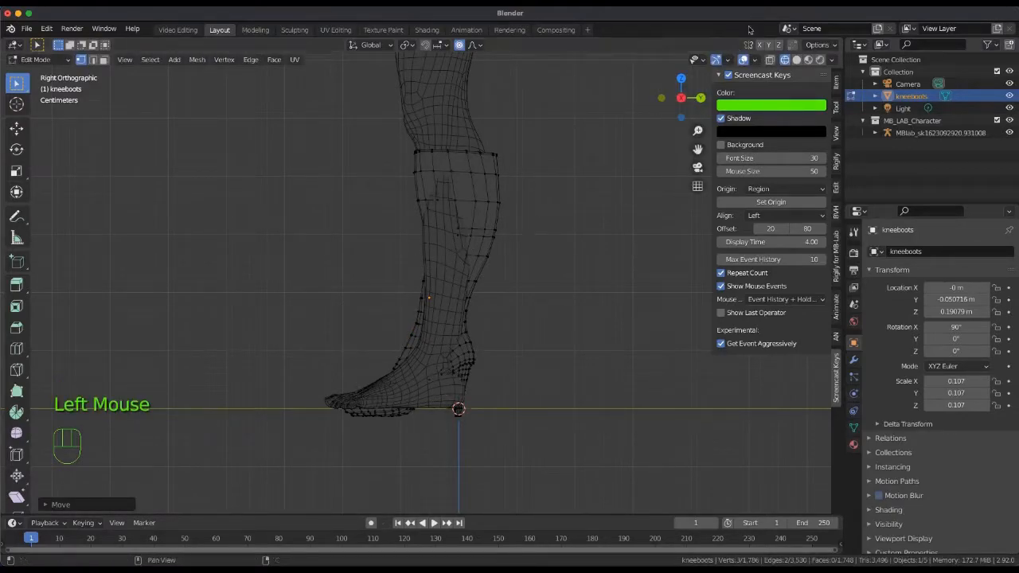
pyautogui.click(798, 61)
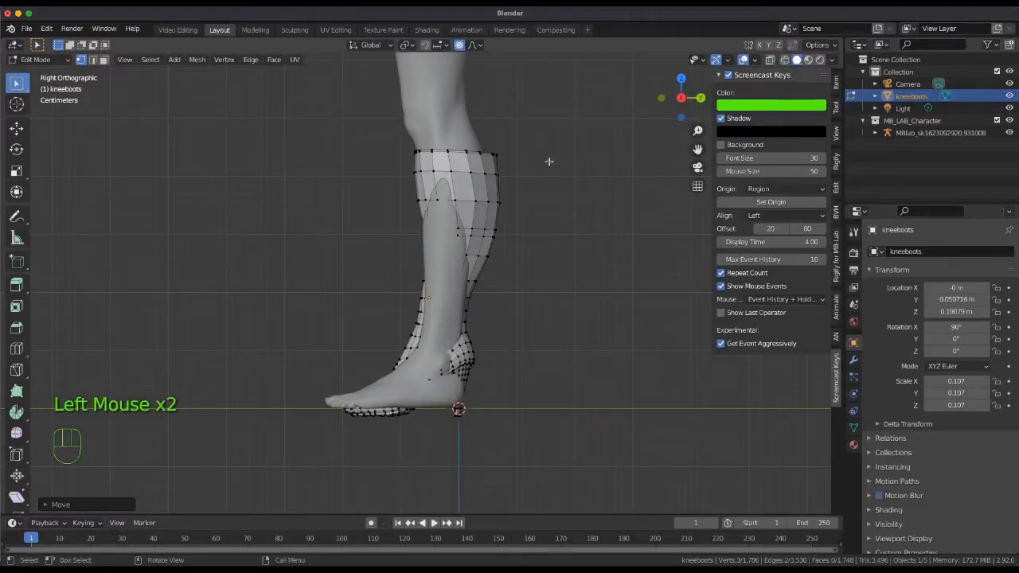
pyautogui.press('Tab')
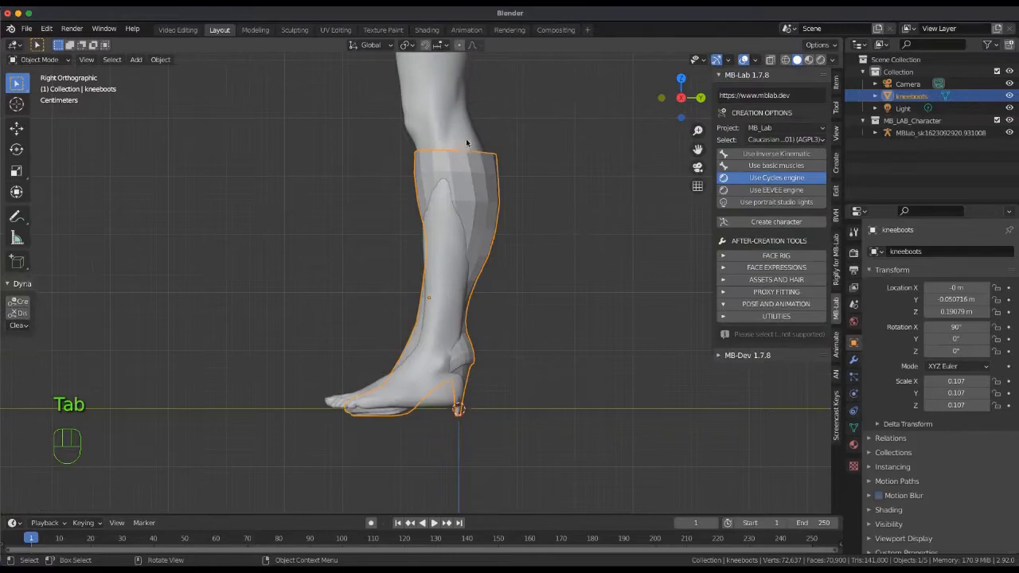
# Fit the kneeboots proxy to the character's body with the mask vertex group option enabled
pyautogui.keyDown('shift'); pyautogui.click(451, 130); pyautogui.keyUp('shift')
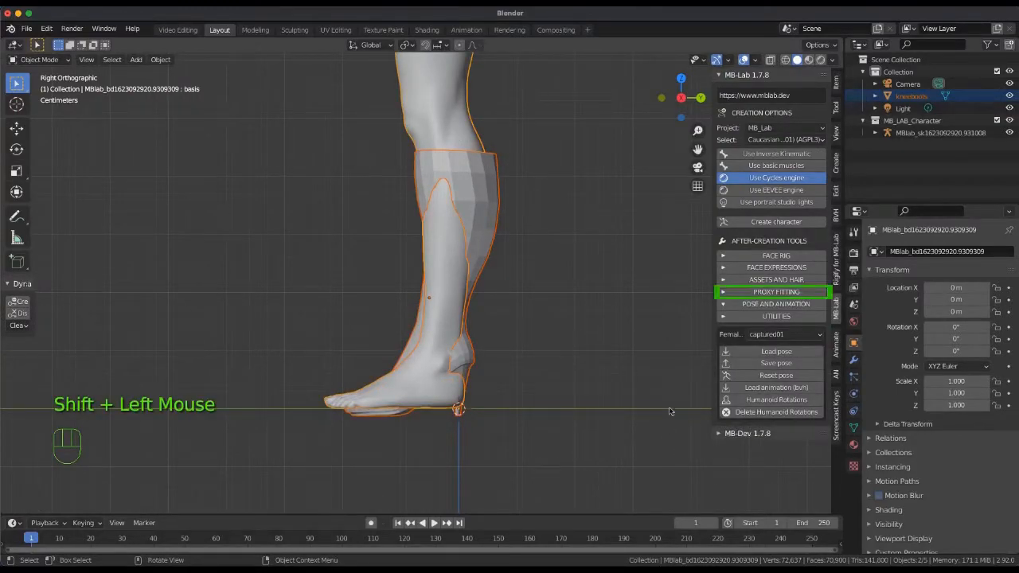
pyautogui.click(725, 294)
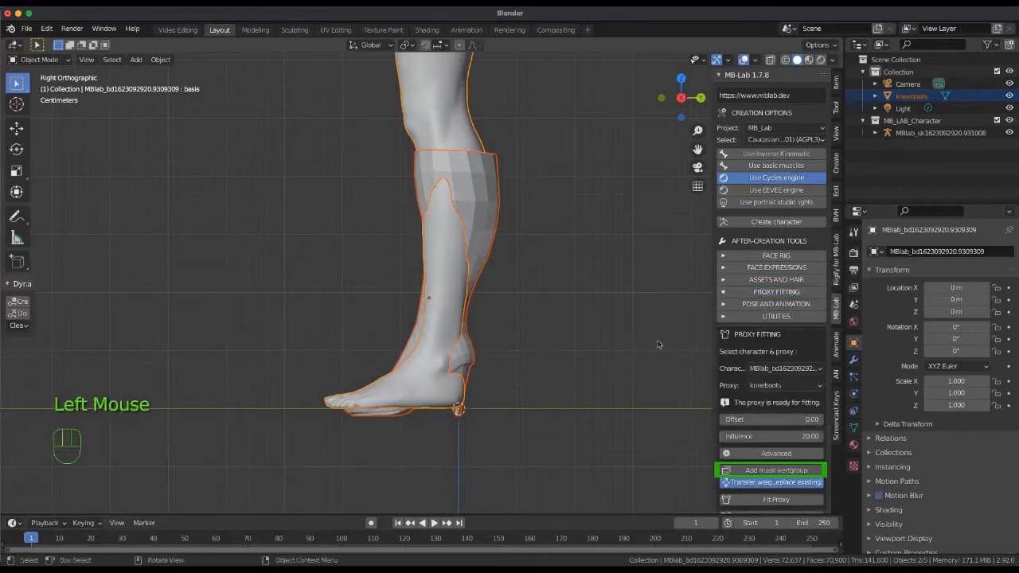
pyautogui.click(746, 476)
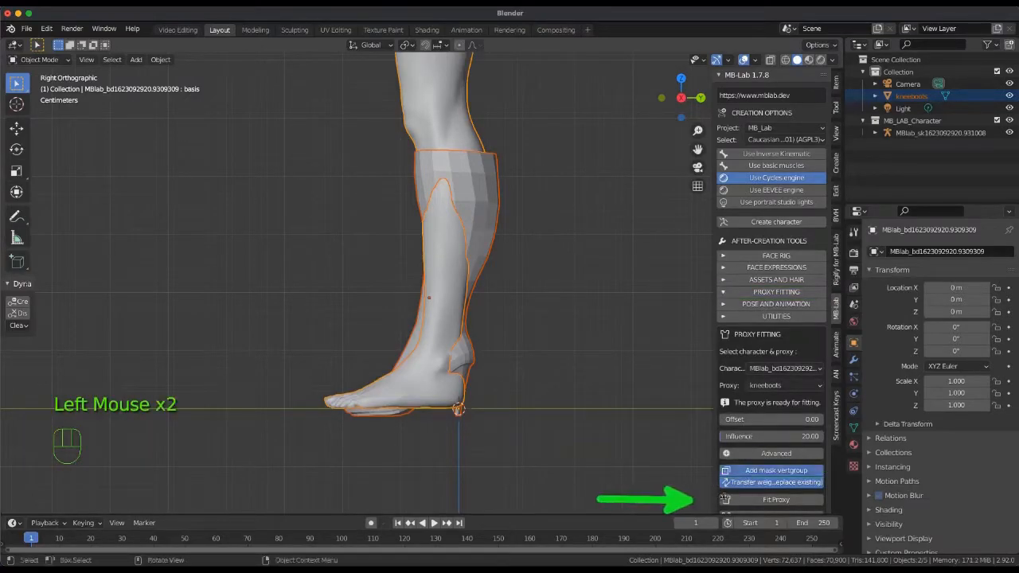
pyautogui.click(777, 499)
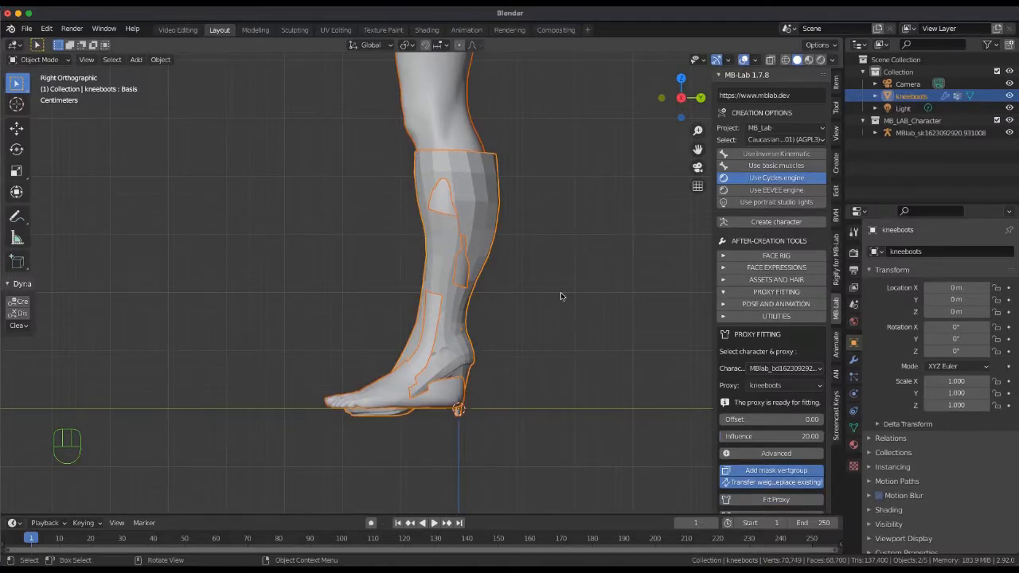
# Open the character's body mesh for editing in the front orthographic view, with no vertices selected
pyautogui.press('KP_1')
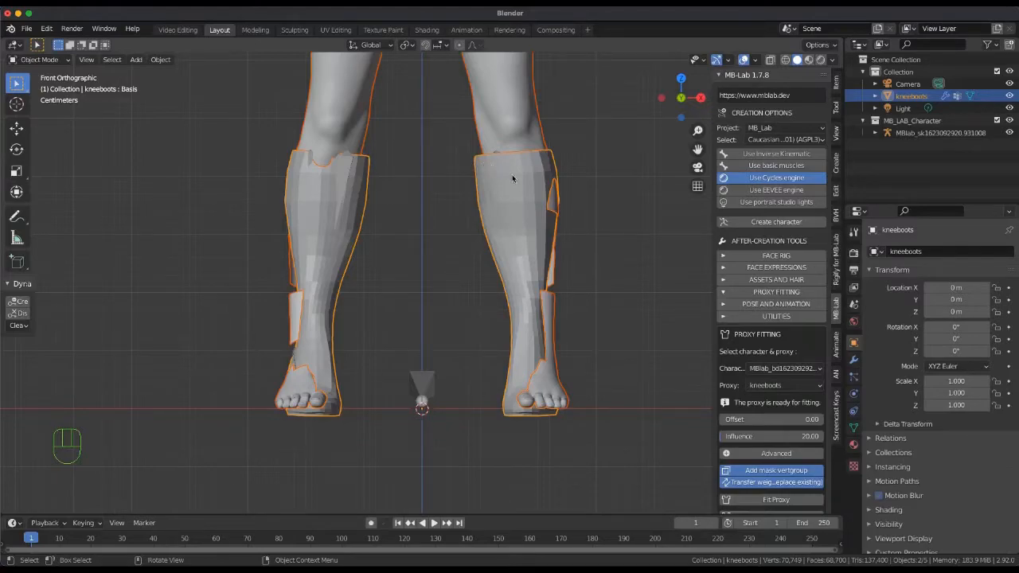
pyautogui.press('Tab')
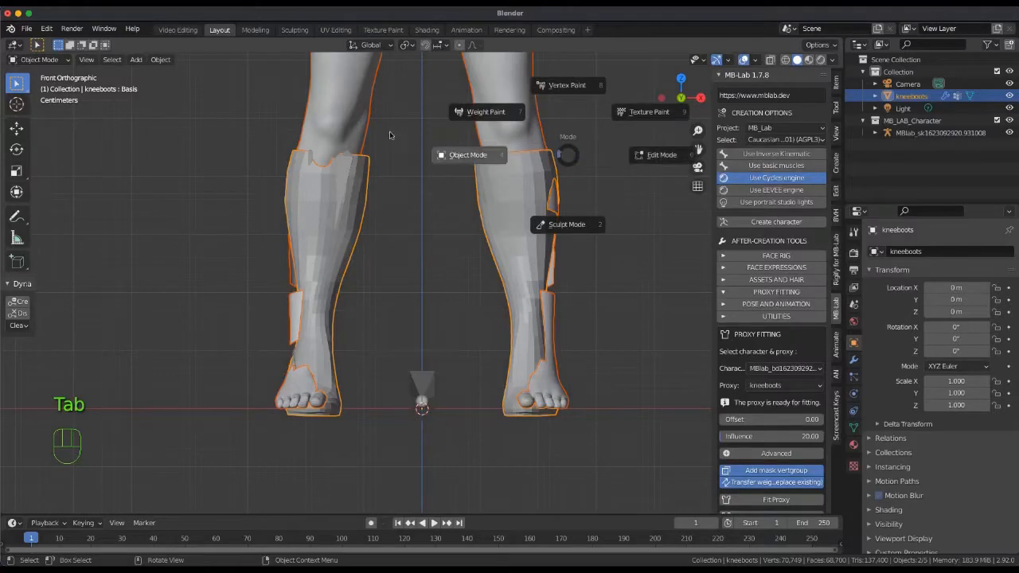
pyautogui.click(350, 118)
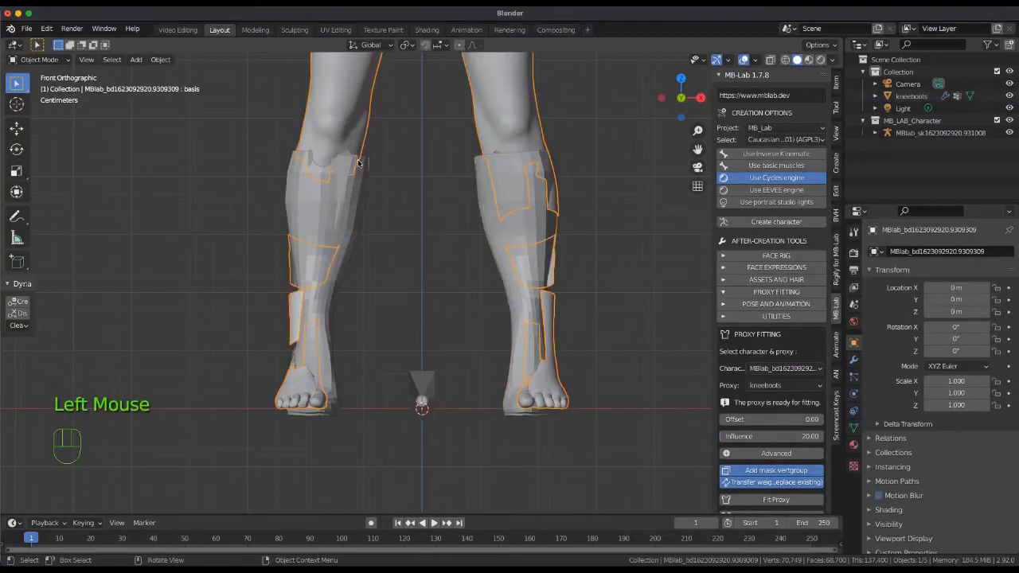
pyautogui.press('Tab')
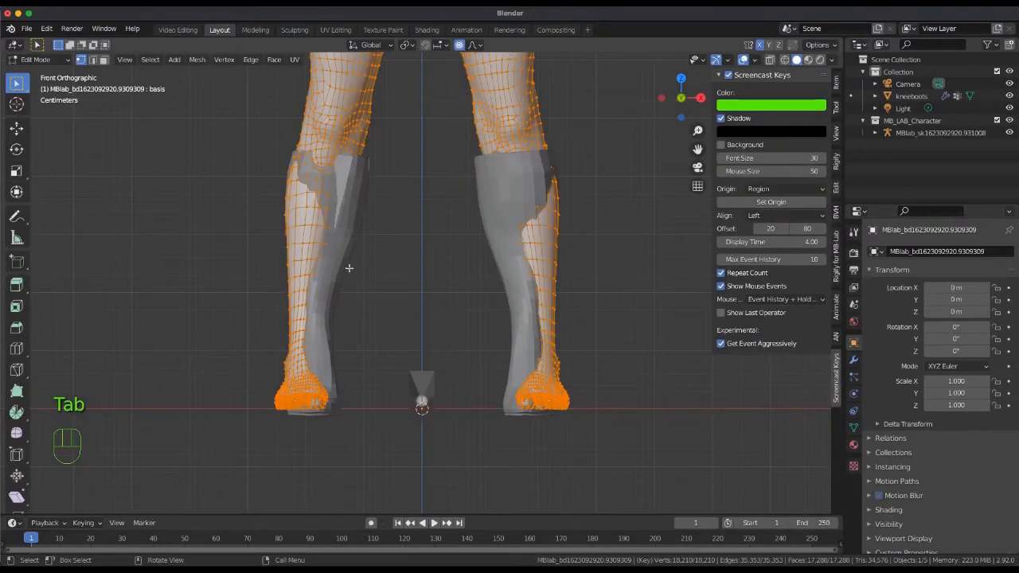
pyautogui.press('a')
pyautogui.press('a')
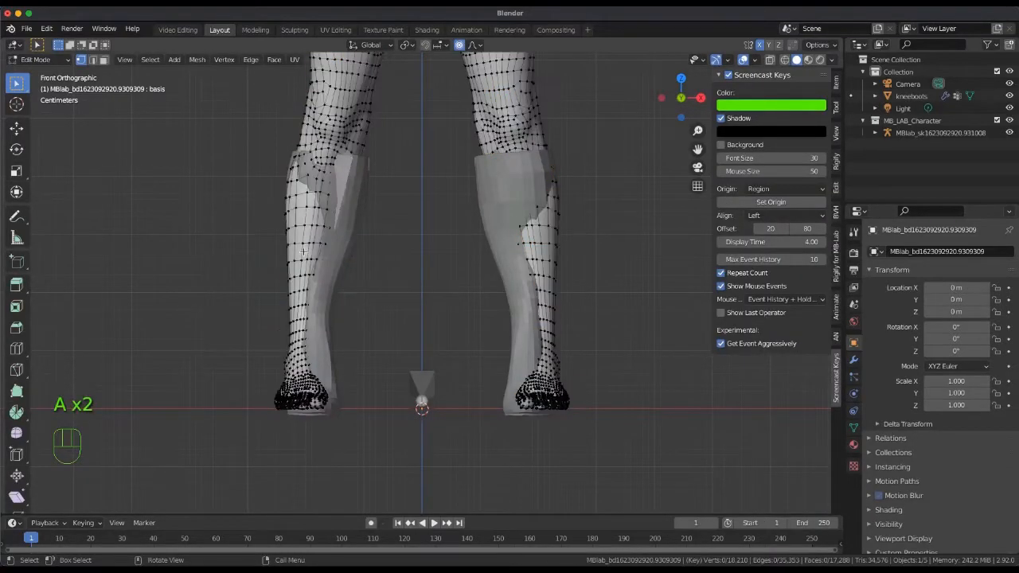
# Delete the vertex loop across the character's right mid-calf, plus the adjoining vertices below it, growing that selection two steps
pyautogui.doubleClick(299, 243)
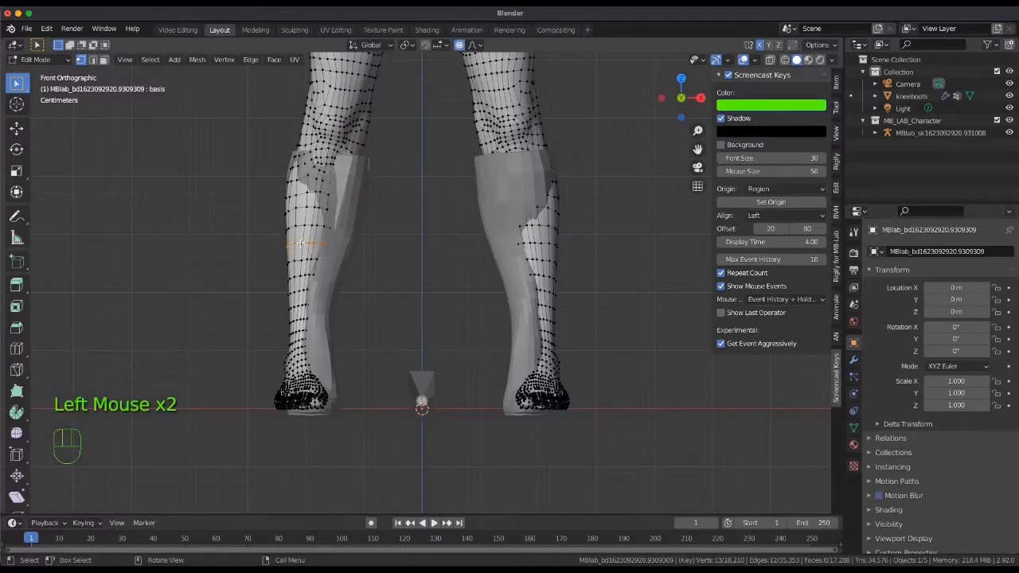
pyautogui.press('x')
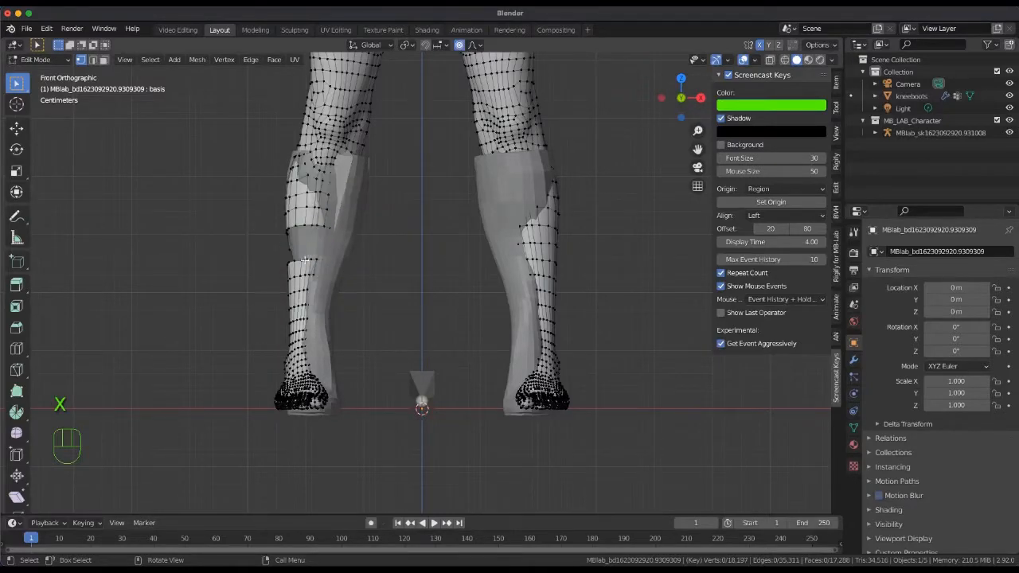
pyautogui.doubleClick(305, 259)
pyautogui.click(307, 260)
pyautogui.click(303, 260)
pyautogui.click(301, 260)
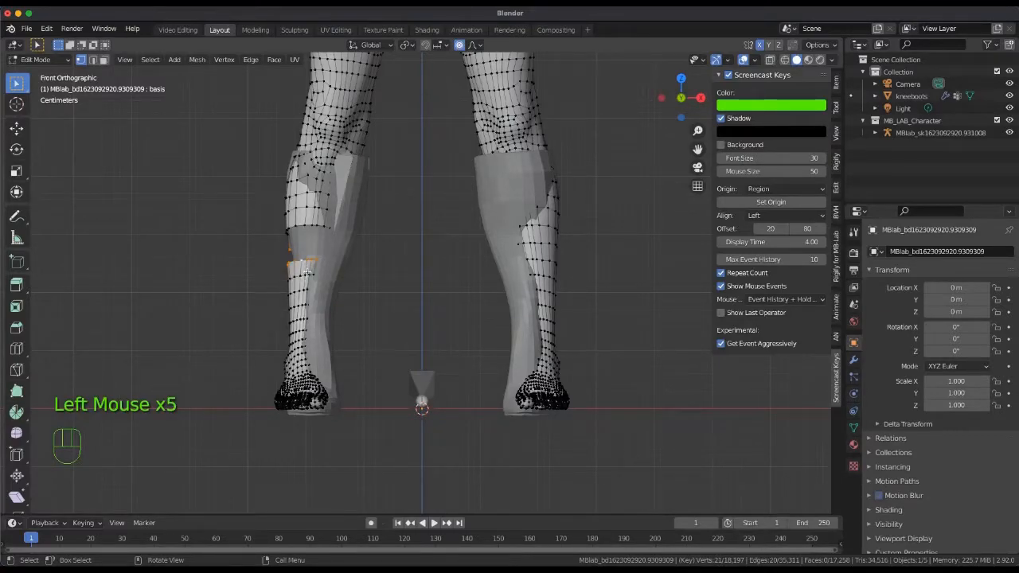
pyautogui.press('ctrl')
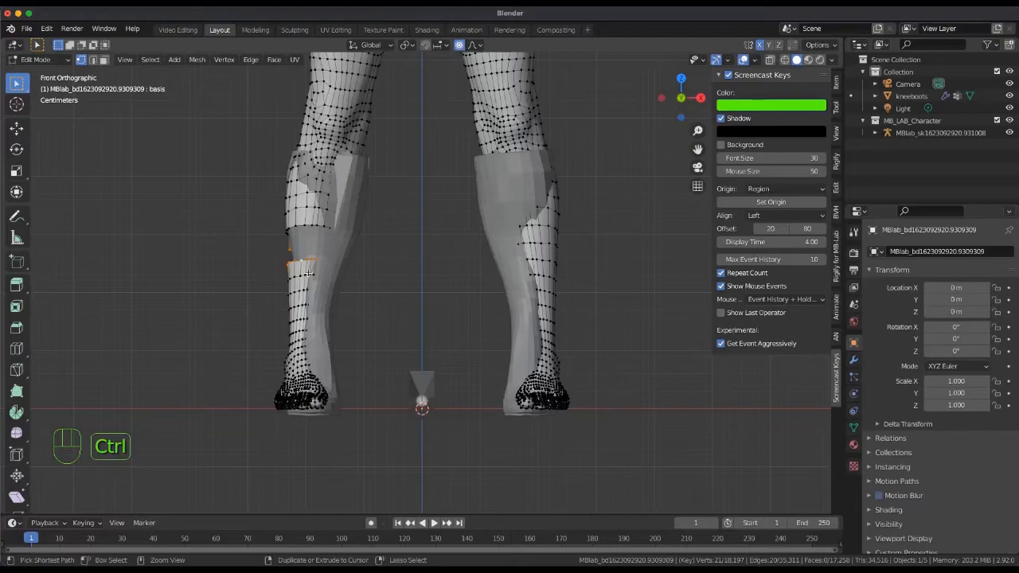
pyautogui.press('ctrl+KP_Add')
pyautogui.press('ctrl+KP_Add')
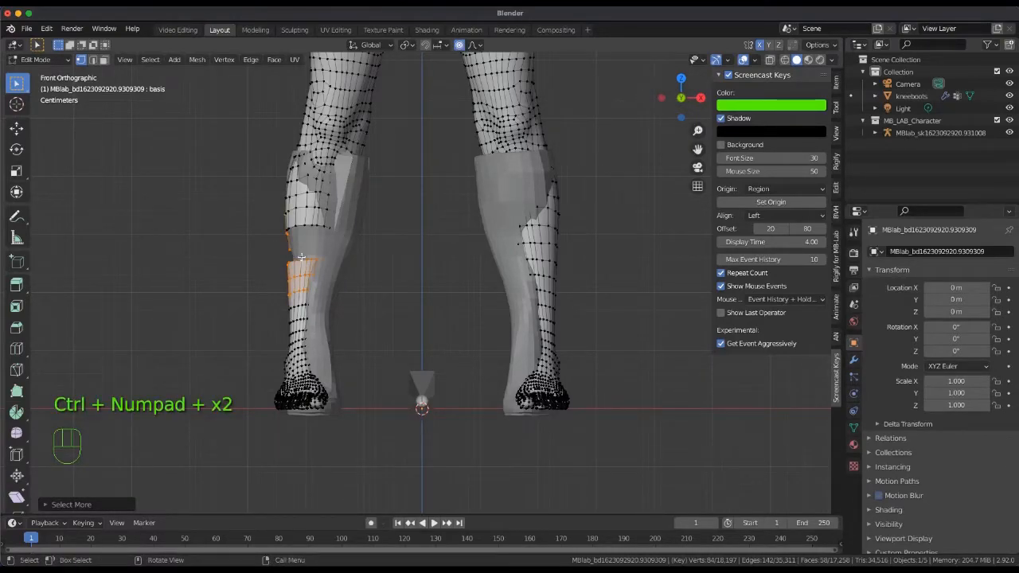
pyautogui.press('x')
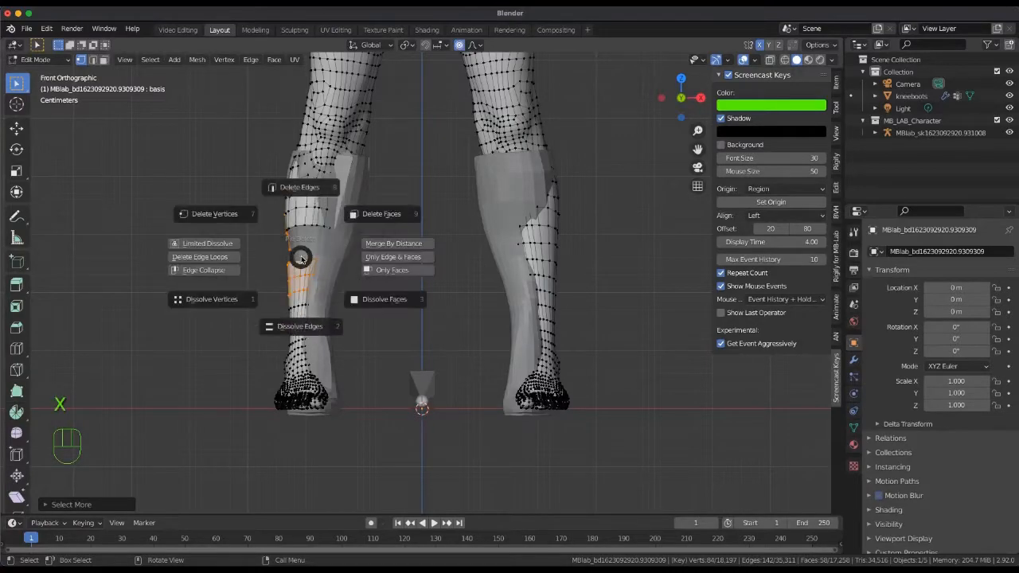
pyautogui.click(228, 222)
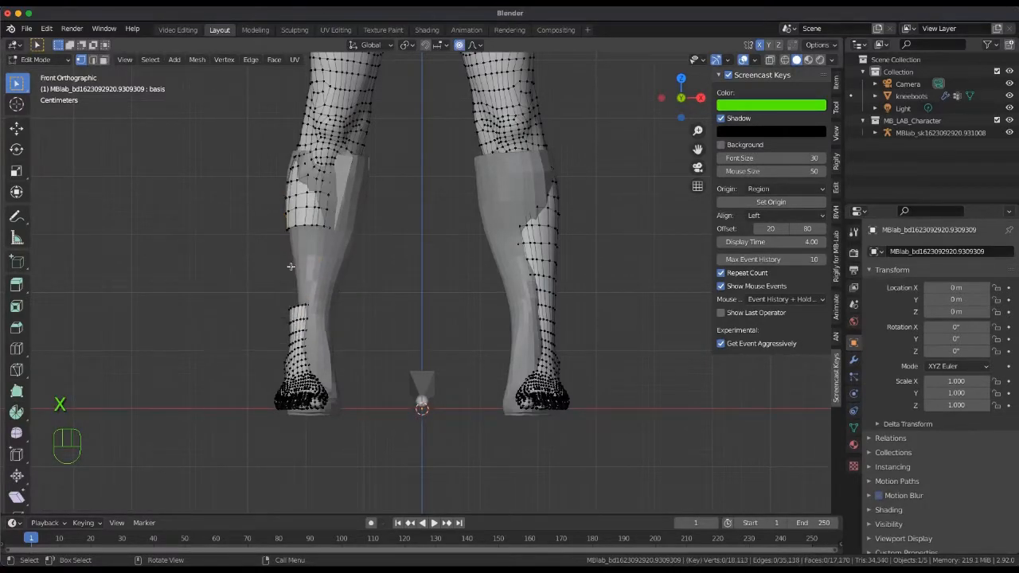
# Delete the remaining right ankle and foot vertices of the body, growing the selection from the open loop above the ankle
pyautogui.click(303, 305)
pyautogui.click(302, 305)
pyautogui.click(303, 305)
pyautogui.click(303, 305)
pyautogui.click(301, 305)
pyautogui.click(301, 306)
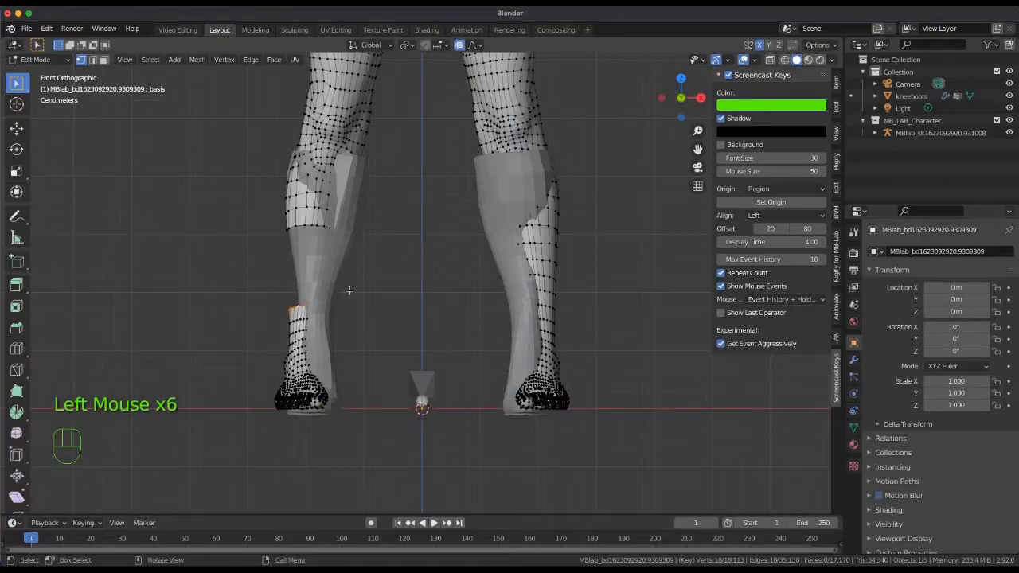
pyautogui.press('ctrl')
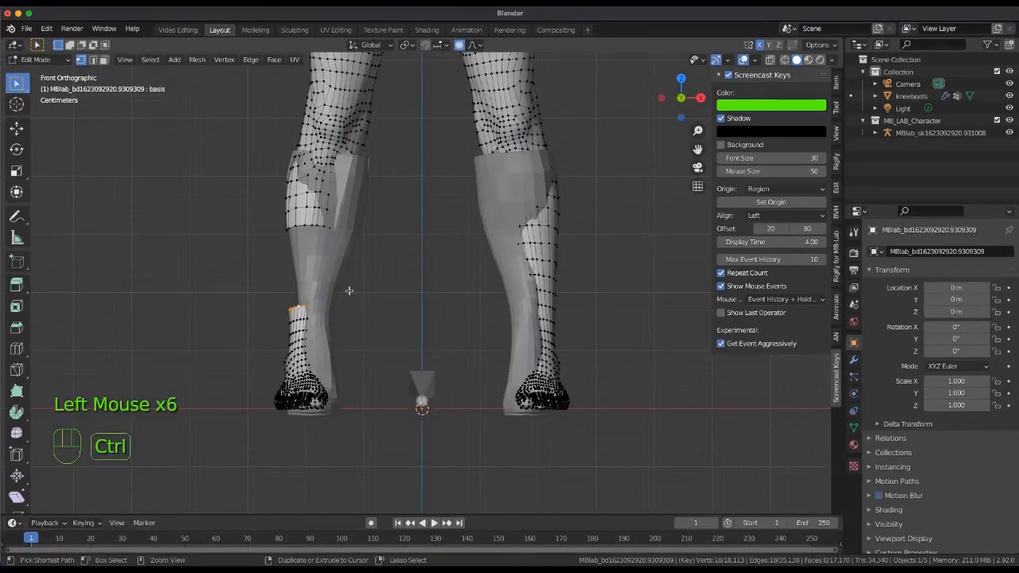
pyautogui.press('ctrl+KP_Add')
pyautogui.press('ctrl+KP_Add')
pyautogui.press('ctrl+KP_Add')
pyautogui.press('ctrl+KP_Add')
pyautogui.press('ctrl+KP_Add')
pyautogui.press('ctrl+KP_Add')
pyautogui.press('ctrl+KP_Add')
pyautogui.press('ctrl+KP_Add')
pyautogui.press('ctrl+KP_Add')
pyautogui.press('ctrl+KP_Add')
pyautogui.press('ctrl+KP_Add')
pyautogui.press('ctrl+KP_Add')
pyautogui.press('ctrl+KP_Add')
pyautogui.press('ctrl+KP_Add')
pyautogui.press('ctrl+KP_Add')
pyautogui.press('ctrl+KP_Add')
pyautogui.press('ctrl+KP_Add')
pyautogui.press('ctrl+KP_Add')
pyautogui.press('ctrl+KP_Add')
pyautogui.press('ctrl+KP_Add')
pyautogui.press('ctrl+KP_Add')
pyautogui.press('ctrl+KP_Add')
pyautogui.press('ctrl+KP_Add')
pyautogui.press('ctrl+KP_Add')
pyautogui.press('ctrl+KP_Add')
pyautogui.press('ctrl+KP_Add')
pyautogui.press('ctrl+KP_Add')
pyautogui.press('ctrl+KP_Add')
pyautogui.press('ctrl+KP_Add')
pyautogui.press('ctrl+KP_Add')
pyautogui.press('ctrl+KP_Add')
pyautogui.press('ctrl+KP_Add')
pyautogui.press('ctrl+KP_Add')
pyautogui.press('ctrl+KP_Add')
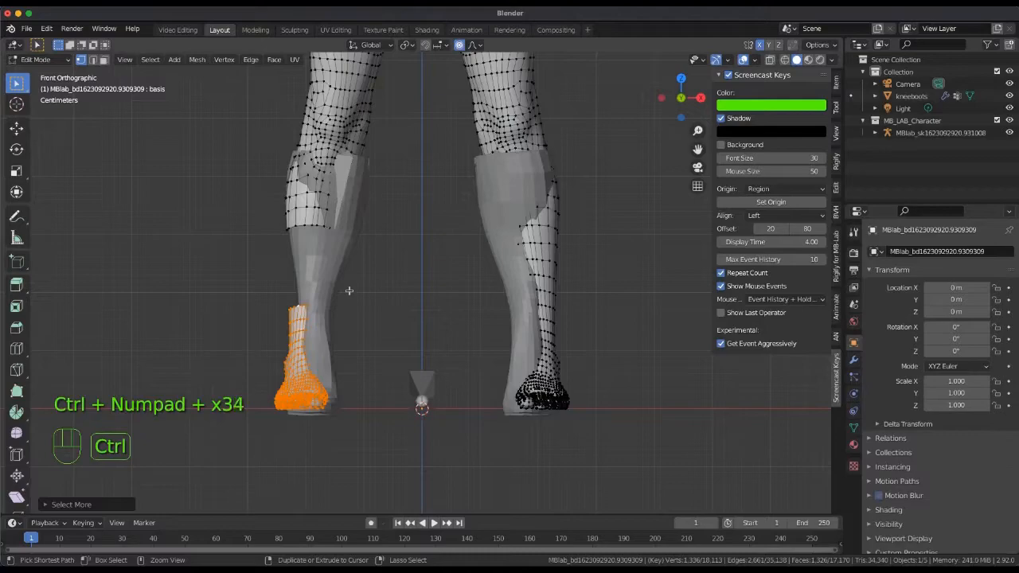
pyautogui.press('x')
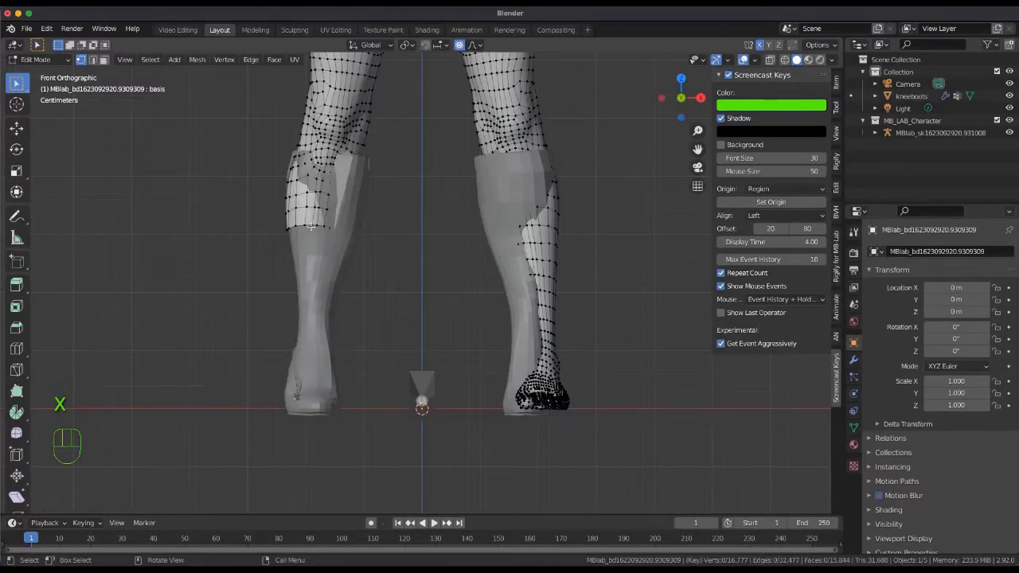
# Delete the right upper calf vertices up to the boot's top edge, growing the selection five steps and shrinking it once
pyautogui.click(322, 227)
pyautogui.click(322, 226)
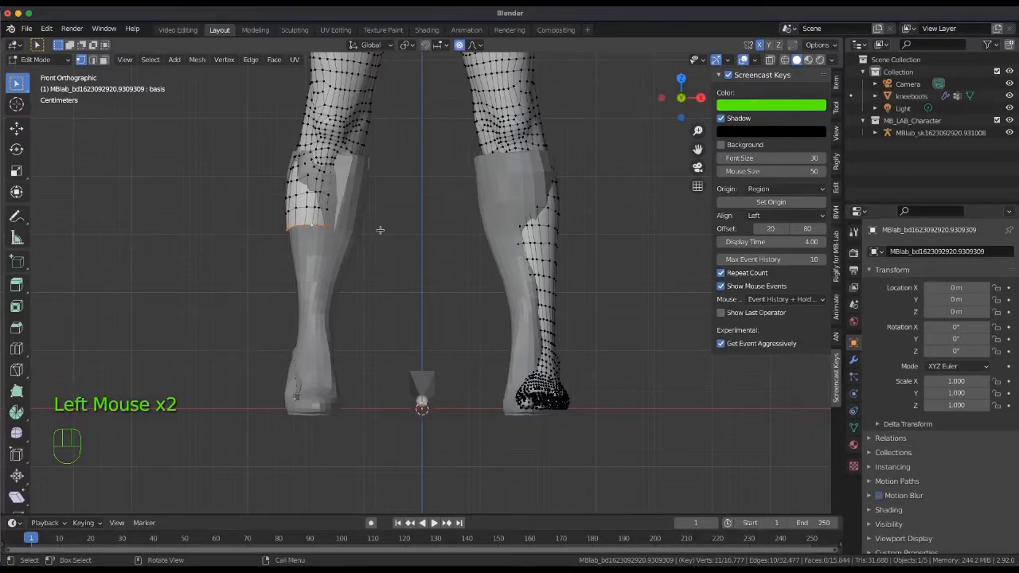
pyautogui.press('ctrl+KP_Add')
pyautogui.press('ctrl+KP_Add')
pyautogui.press('ctrl+KP_Add')
pyautogui.press('ctrl+KP_Add')
pyautogui.press('ctrl+KP_Add')
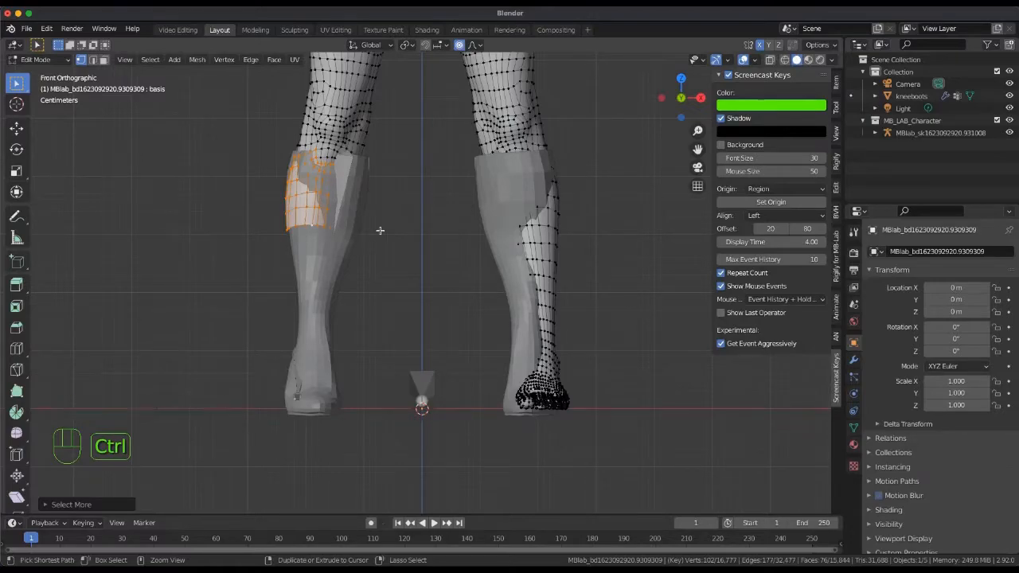
pyautogui.press('ctrl+KP_Subtract')
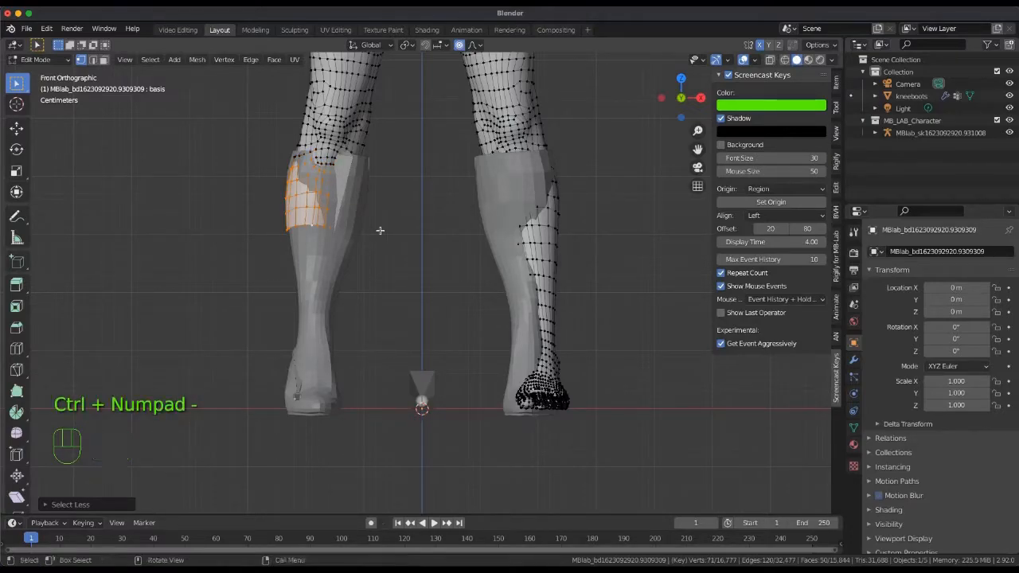
pyautogui.press('x')
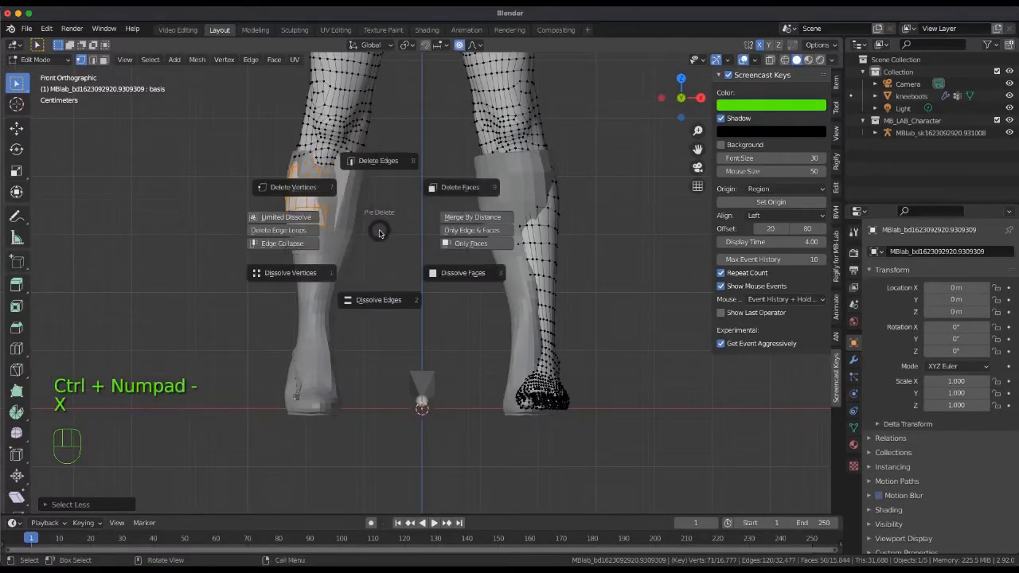
pyautogui.click(300, 192)
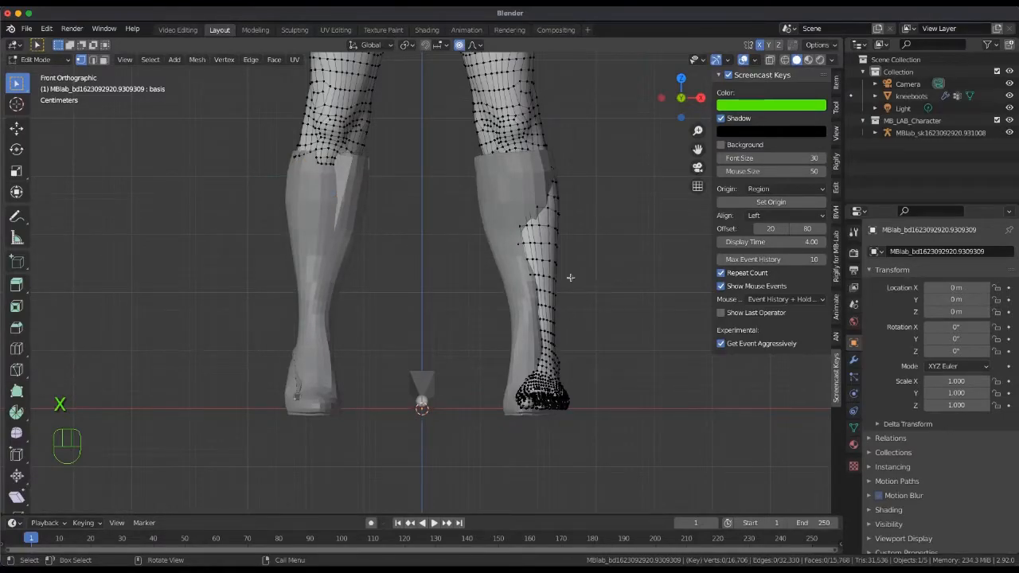
# Delete the vertex loop across the character's left mid-calf
pyautogui.click(547, 277)
pyautogui.doubleClick(547, 277)
pyautogui.click(544, 276)
pyautogui.doubleClick(544, 276)
pyautogui.click(550, 277)
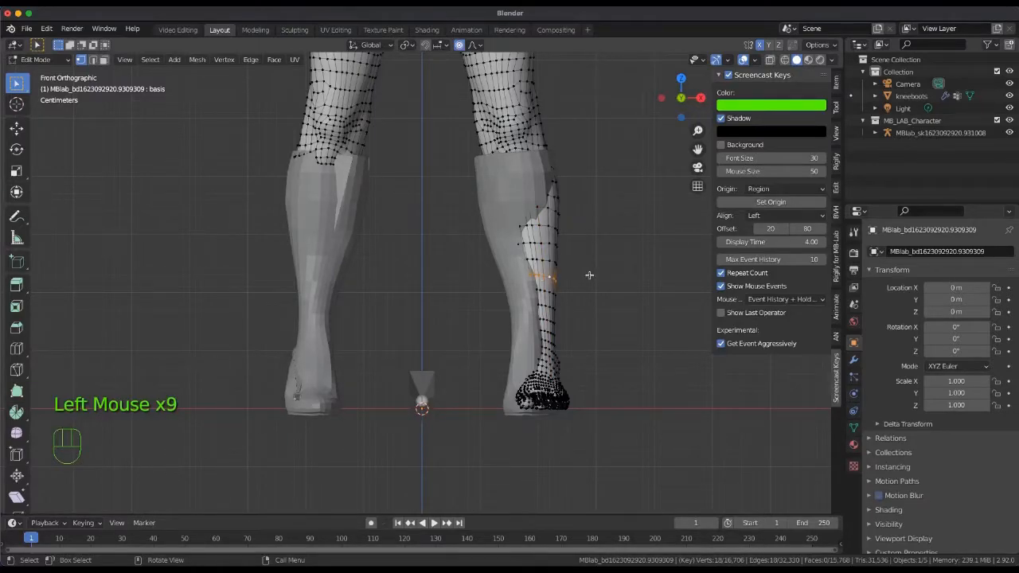
pyautogui.press('x')
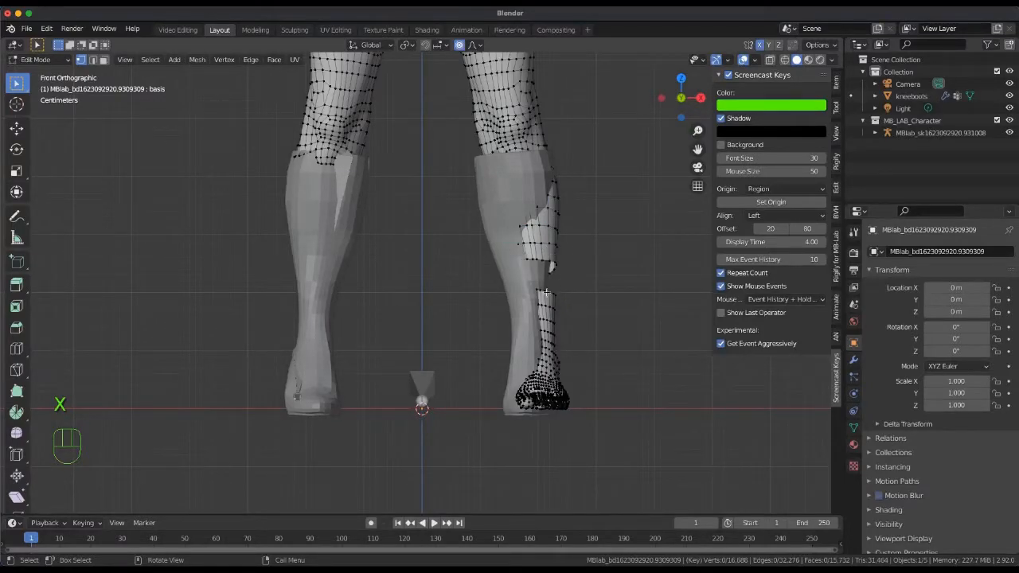
# Delete the left lower shin, ankle and foot vertices of the body, growing the selection from the open loop above them
pyautogui.click(547, 294)
pyautogui.doubleClick(552, 292)
pyautogui.doubleClick(549, 293)
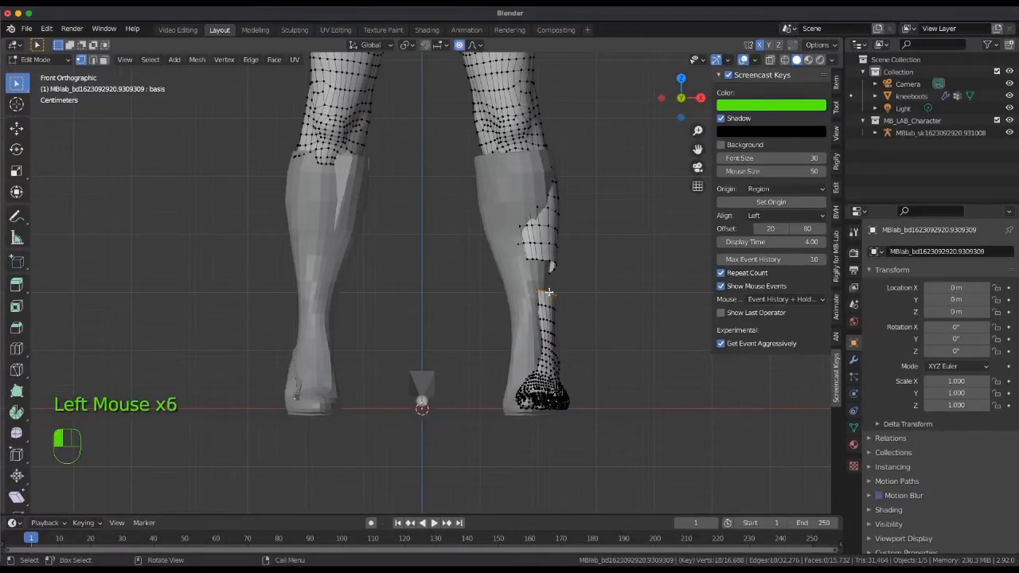
pyautogui.click(547, 293)
pyautogui.press('ctrl')
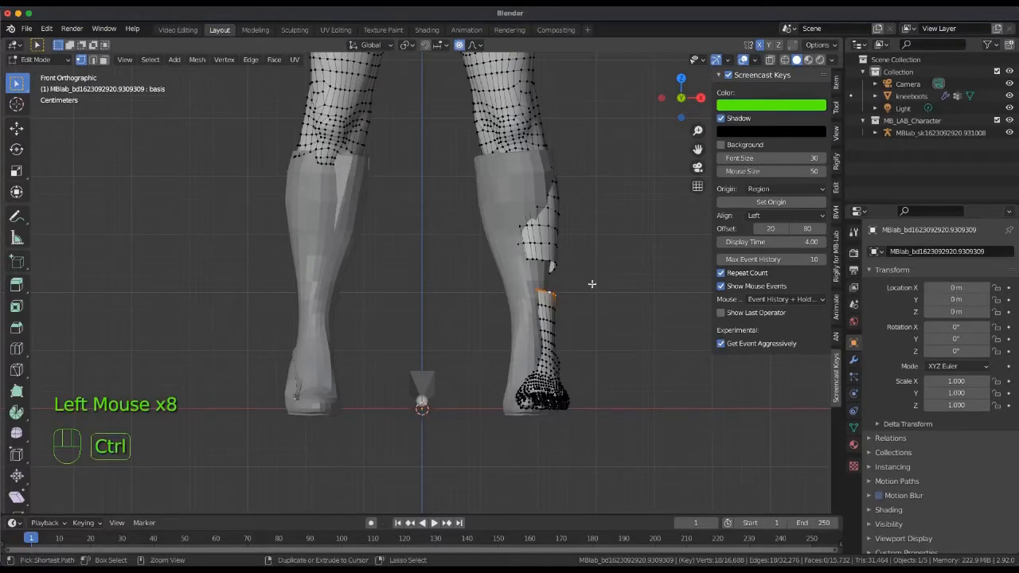
pyautogui.press('ctrl+KP_Add')
pyautogui.press('ctrl+KP_Add')
pyautogui.press('ctrl+KP_Add')
pyautogui.press('ctrl+KP_Add')
pyautogui.press('ctrl+KP_Add')
pyautogui.press('ctrl+KP_Add')
pyautogui.press('ctrl+KP_Add')
pyautogui.press('ctrl+KP_Add')
pyautogui.press('ctrl+KP_Add')
pyautogui.press('ctrl+KP_Add')
pyautogui.press('ctrl+KP_Add')
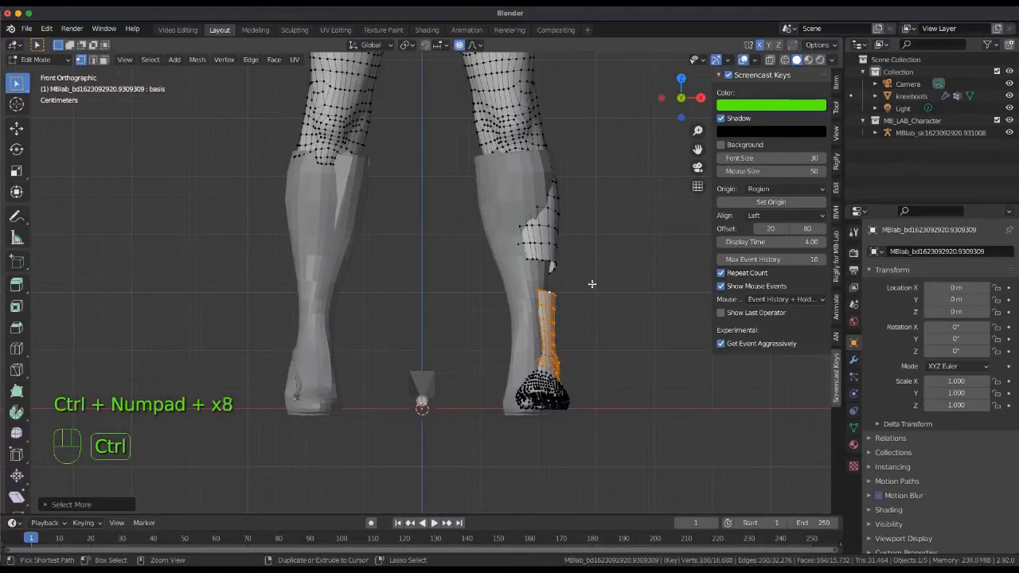
pyautogui.press('ctrl+KP_Add')
pyautogui.press('ctrl+KP_Add')
pyautogui.press('ctrl+KP_Add')
pyautogui.press('ctrl+KP_Add')
pyautogui.press('ctrl+KP_Add')
pyautogui.press('ctrl+KP_Add')
pyautogui.press('ctrl+KP_Add')
pyautogui.press('ctrl+KP_Add')
pyautogui.press('ctrl+KP_Add')
pyautogui.press('ctrl+KP_Add')
pyautogui.press('ctrl+KP_Add')
pyautogui.press('ctrl+KP_Add')
pyautogui.press('ctrl+KP_Add')
pyautogui.press('ctrl+KP_Add')
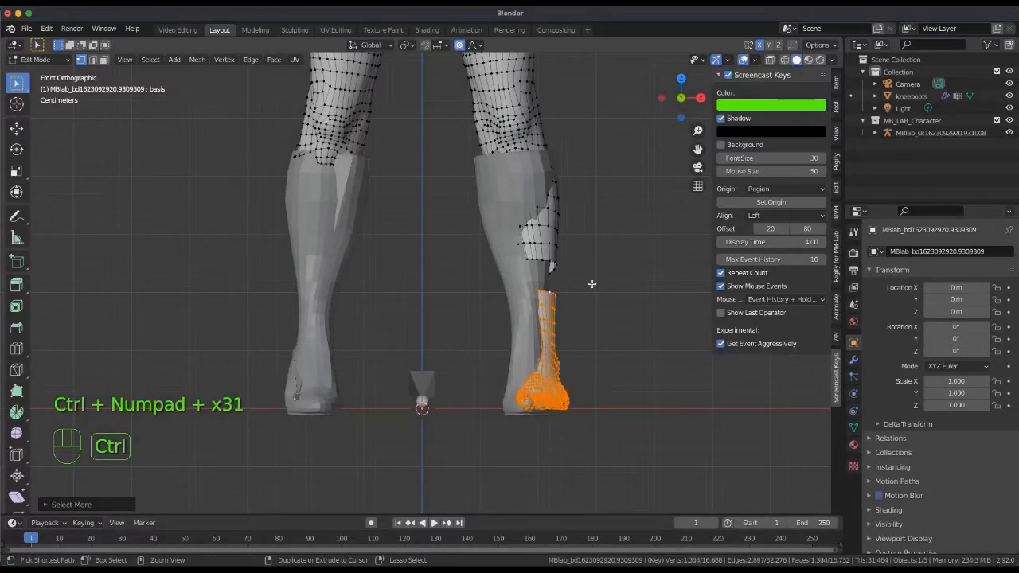
pyautogui.press('ctrl+KP_Add')
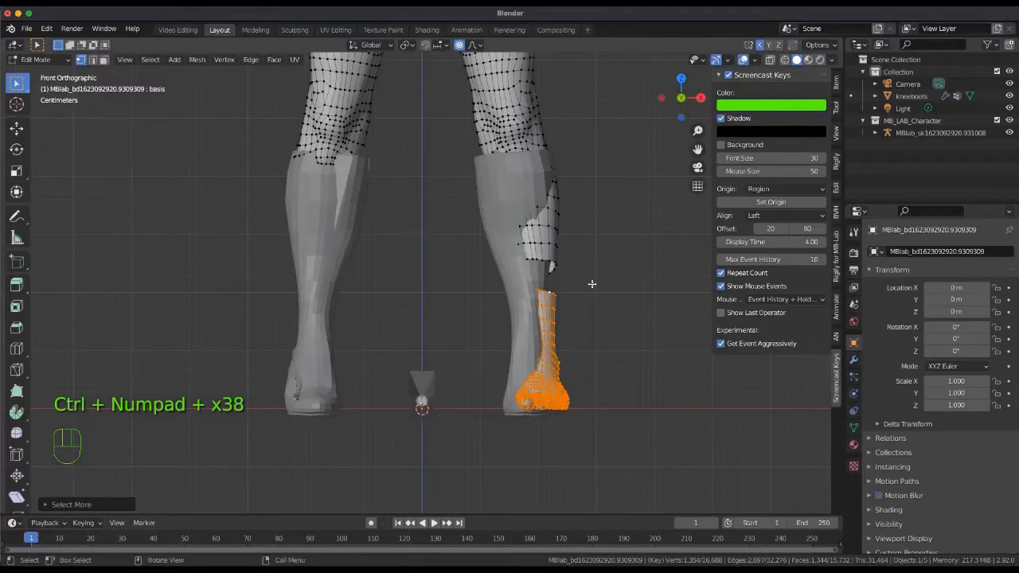
pyautogui.press('x')
pyautogui.click(549, 255)
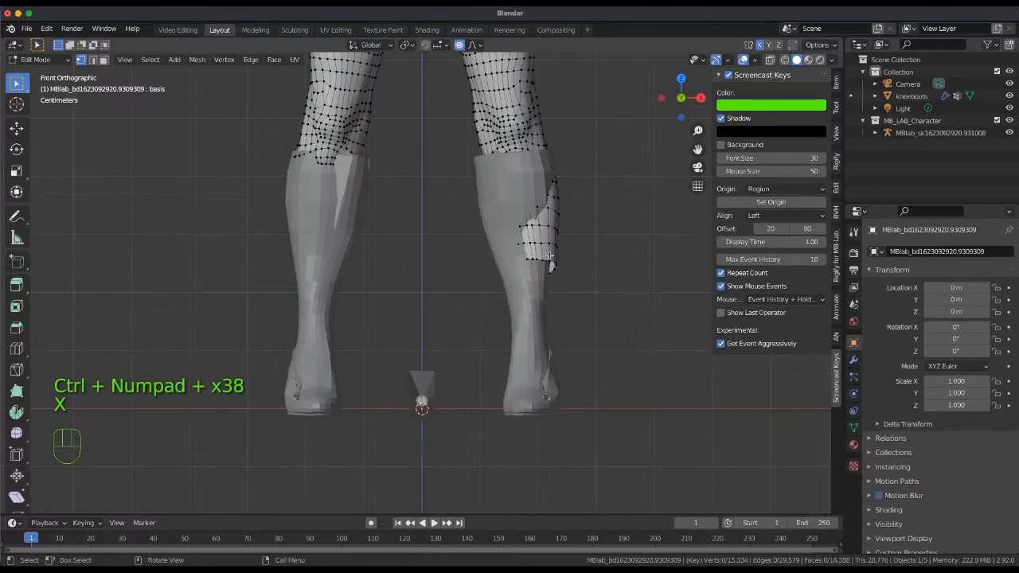
# Delete the remaining left upper calf vertices of the body, growing the selection six steps from the open lower loop
pyautogui.click(544, 262)
pyautogui.click(545, 260)
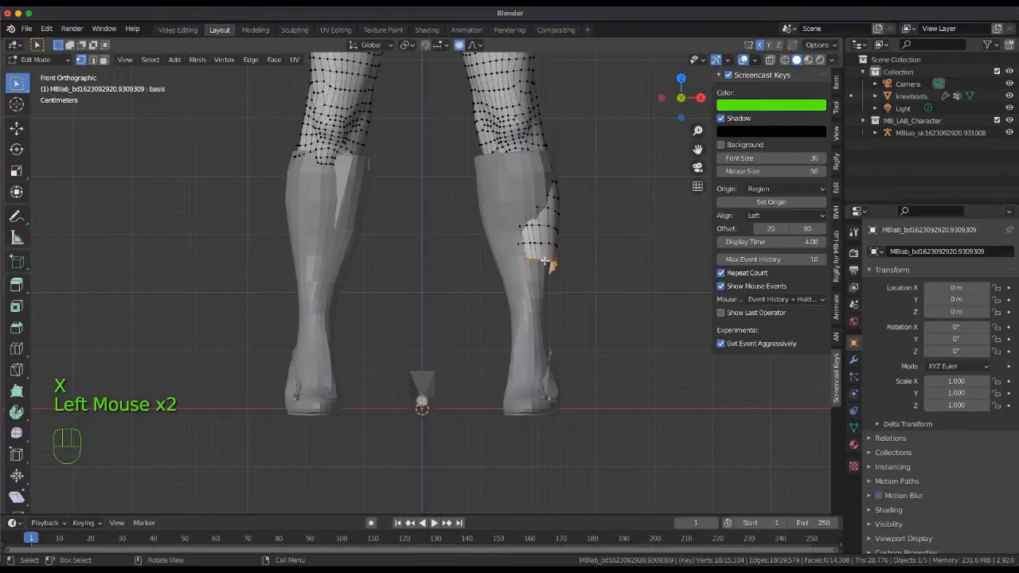
pyautogui.press('ctrl')
pyautogui.press('ctrl+KP_Add')
pyautogui.press('ctrl+KP_Add')
pyautogui.press('ctrl+KP_Add')
pyautogui.press('ctrl+KP_Add')
pyautogui.press('ctrl+KP_Add')
pyautogui.press('ctrl+KP_Add')
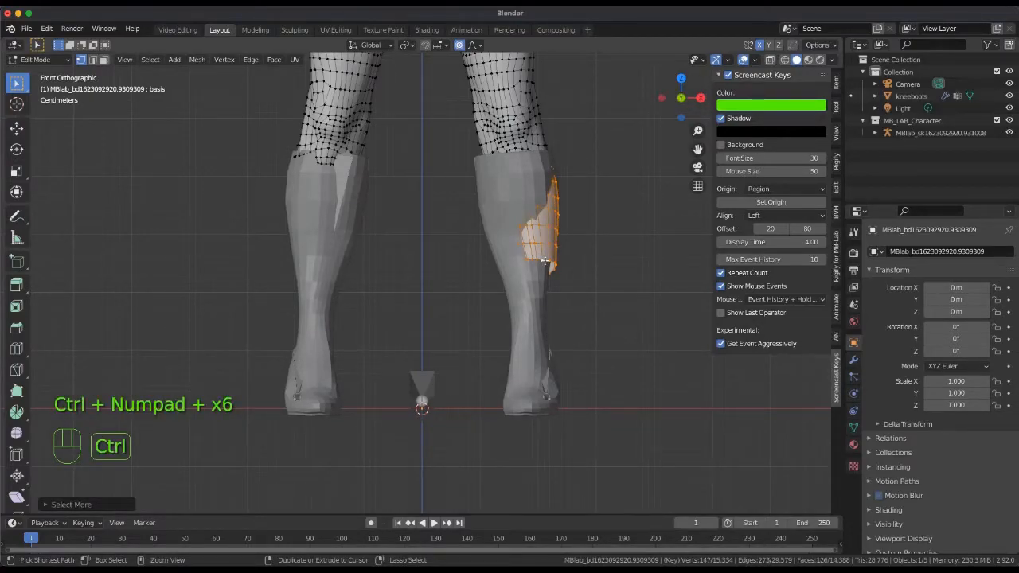
pyautogui.press('x')
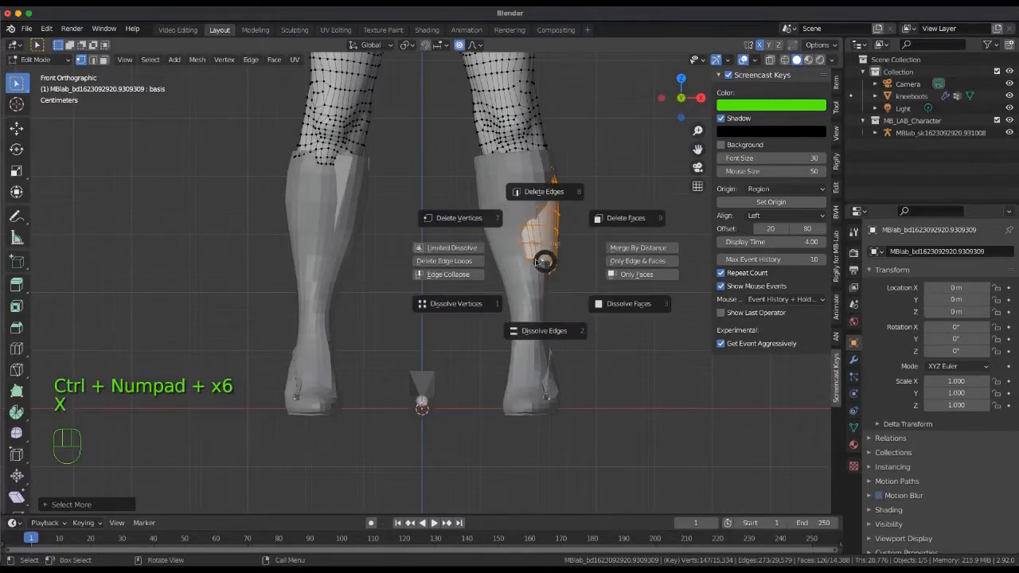
pyautogui.click(465, 220)
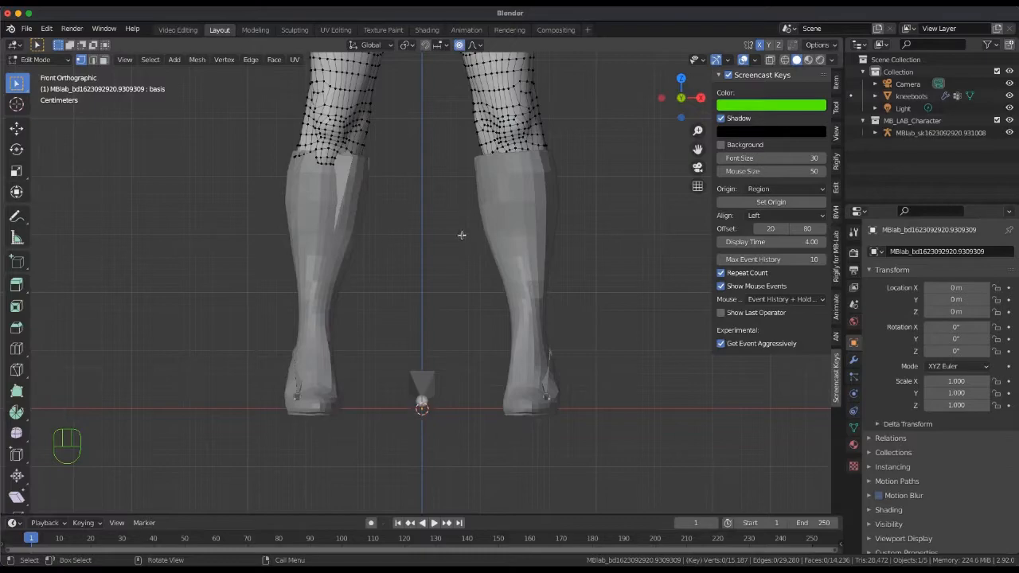
# Leave Edit Mode on the body and apply smooth shading to the knee boots
pyautogui.moveTo(449, 233)
pyautogui.keyDown('shift'); pyautogui.mouseDown(button='middle')
pyautogui.moveTo(435, 237)
pyautogui.moveTo(455, 235)
pyautogui.mouseUp(button='middle'); pyautogui.keyUp('shift')
pyautogui.press('Tab')
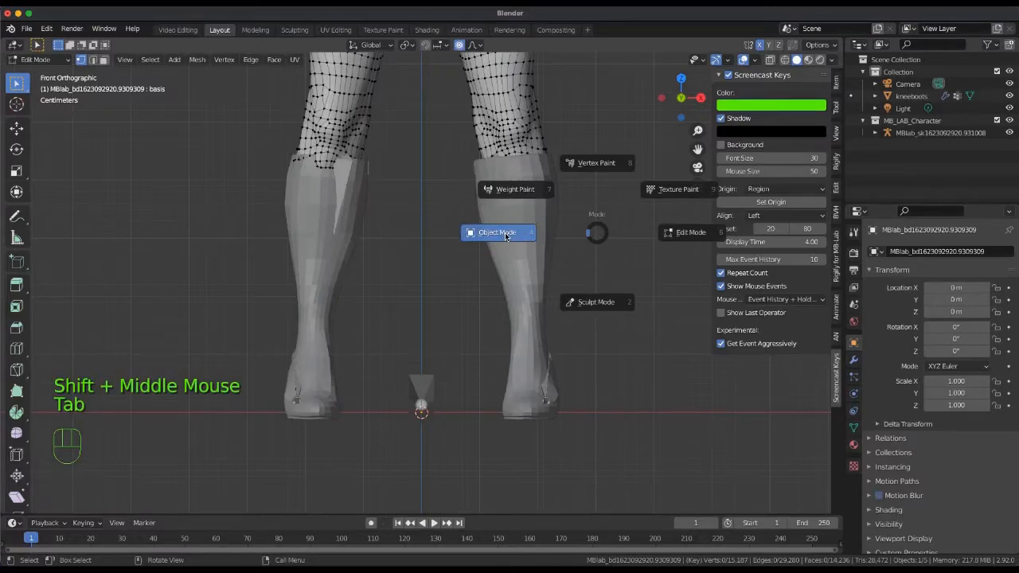
pyautogui.click(530, 216)
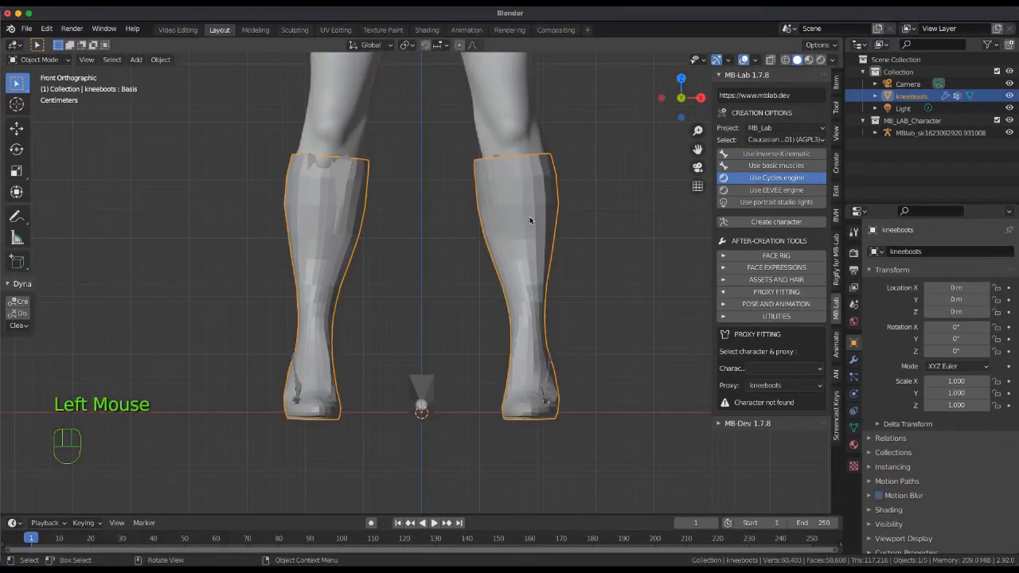
pyautogui.rightClick(614, 215)
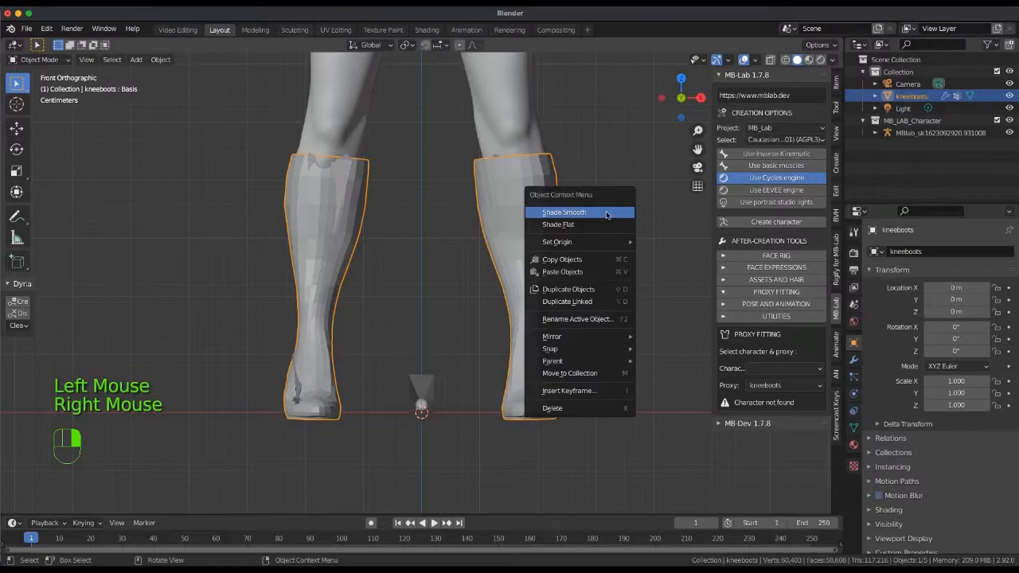
pyautogui.click(606, 212)
# Move the front top-edge vertex of the right boot slightly outward with proportional editing reduced to size 0.06
pyautogui.keyDown('shift'); pyautogui.moveTo(596, 265); pyautogui.dragTo(315, 187, button='middle'); pyautogui.keyUp('shift')
pyautogui.click(315, 186)
pyautogui.click(316, 186)
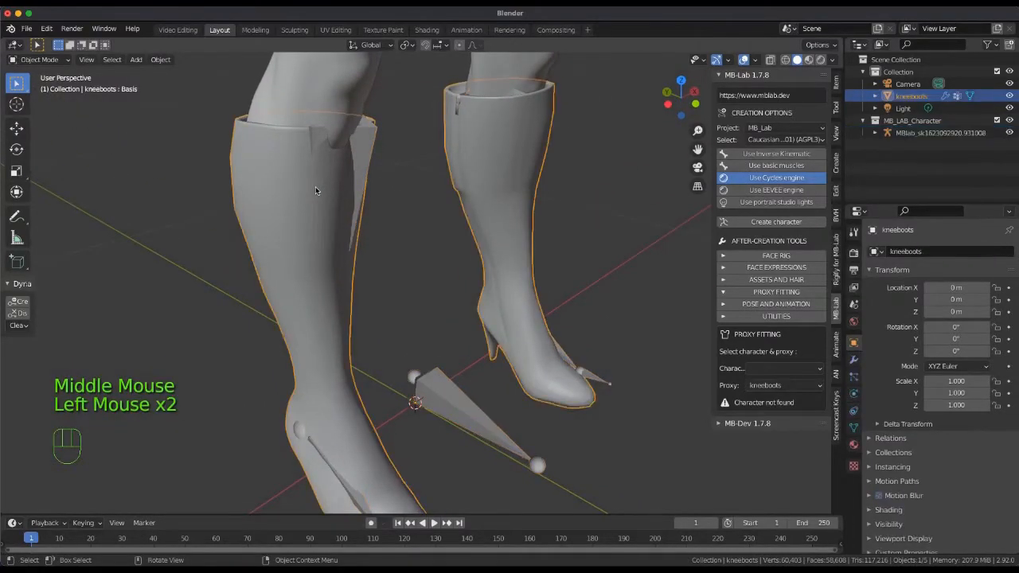
pyautogui.press('Tab')
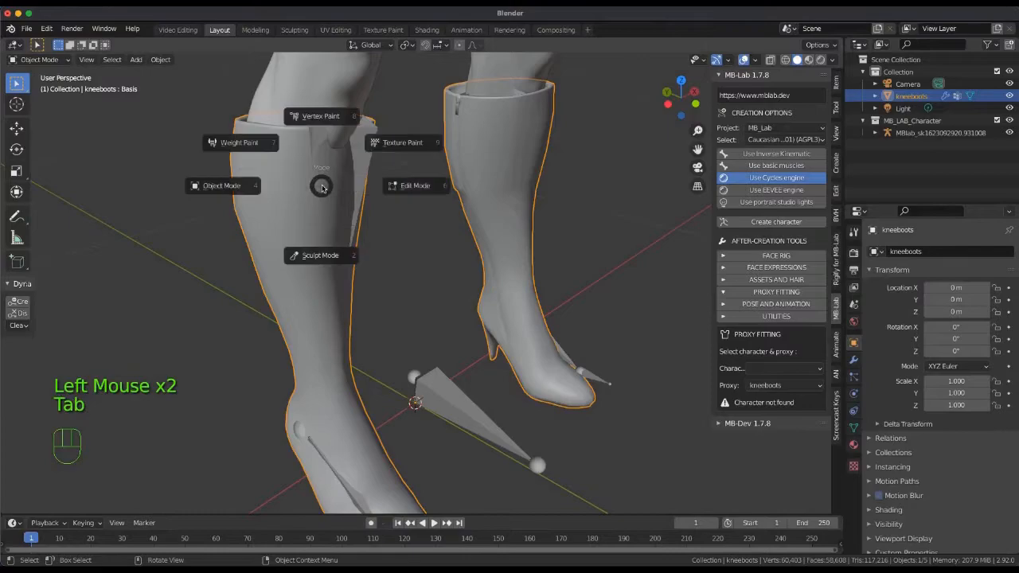
pyautogui.click(412, 186)
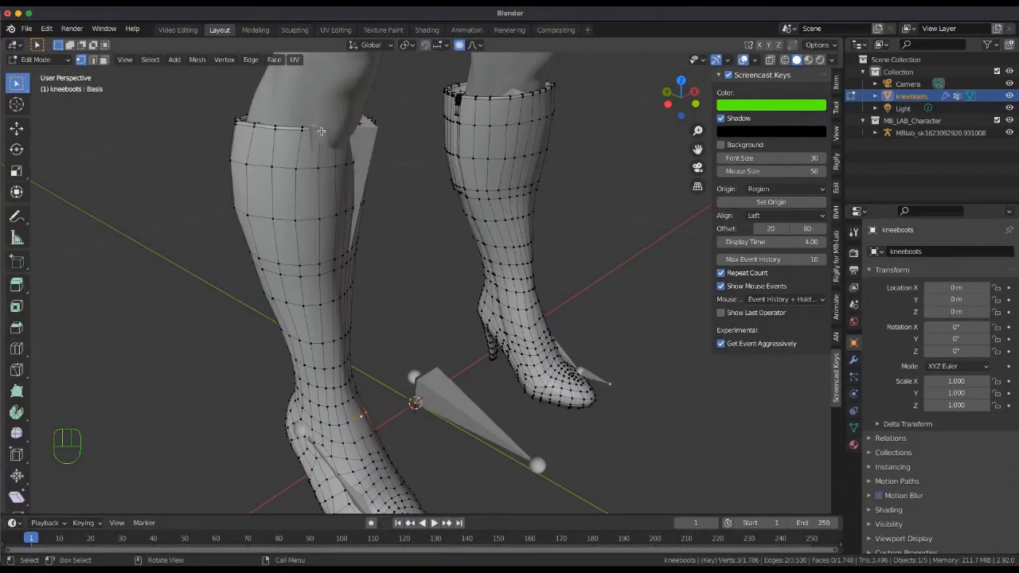
pyautogui.click(322, 131)
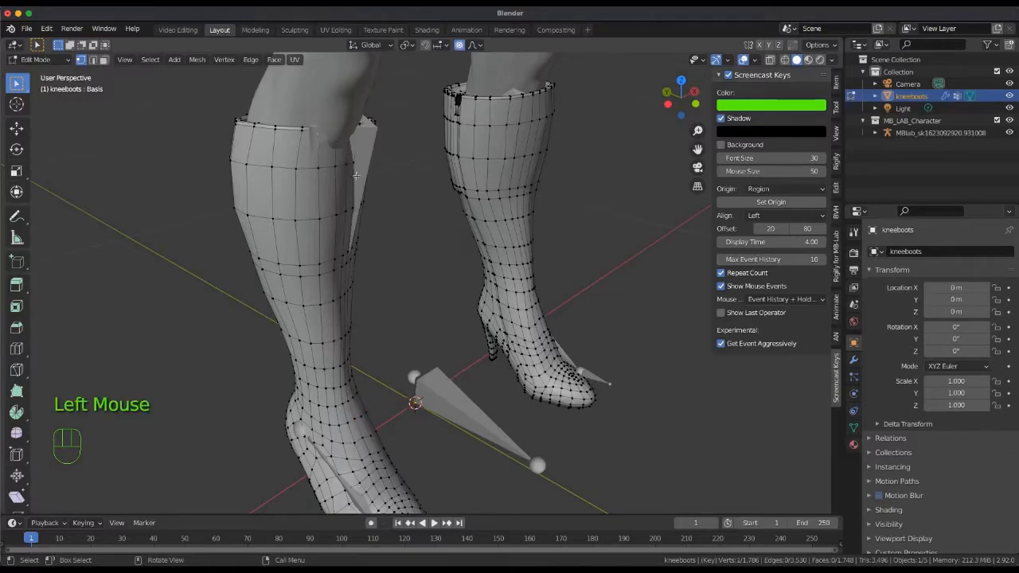
pyautogui.keyDown('alt'); pyautogui.moveTo(380, 215); pyautogui.dragTo(446, 121, button='middle'); pyautogui.keyUp('alt')
pyautogui.press('g')
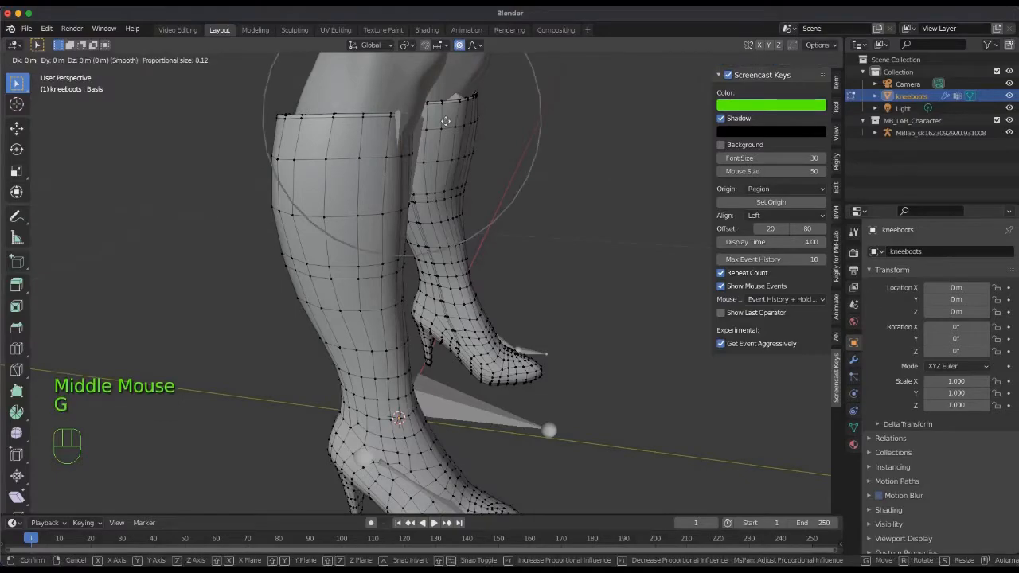
pyautogui.scroll(3, 446, 121)
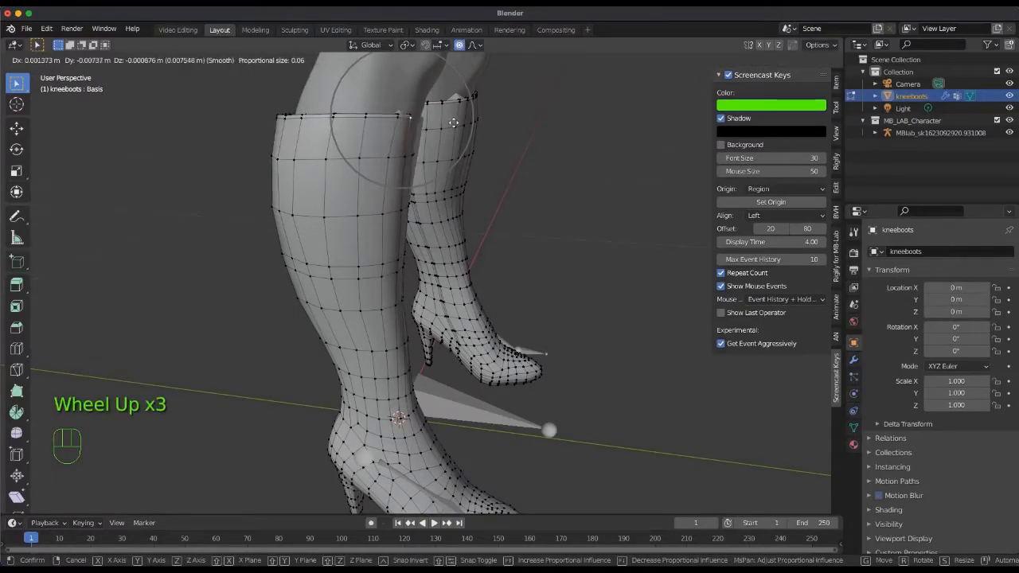
pyautogui.click(453, 123)
# Nudge the right boot's front top-edge vertex away from the leg by about 0.007 m more and return to Object Mode
pyautogui.keyDown('shift'); pyautogui.moveTo(453, 122); pyautogui.dragTo(289, 100, button='middle'); pyautogui.keyUp('shift')
pyautogui.click(306, 110)
pyautogui.press('g')
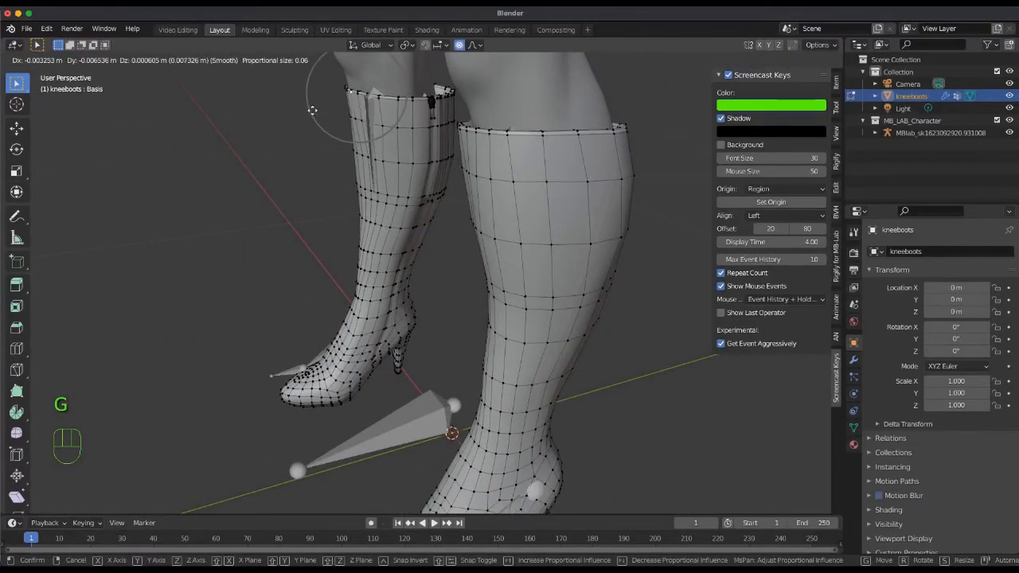
pyautogui.click(312, 110)
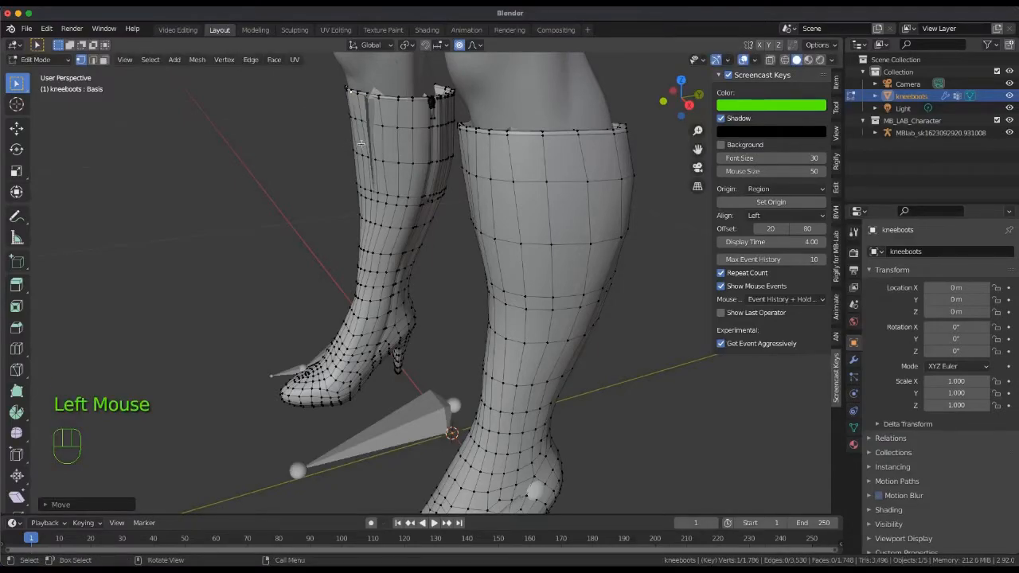
pyautogui.keyDown('shift'); pyautogui.moveTo(371, 142); pyautogui.dragTo(437, 164, button='middle'); pyautogui.keyUp('shift')
pyautogui.press('Tab')
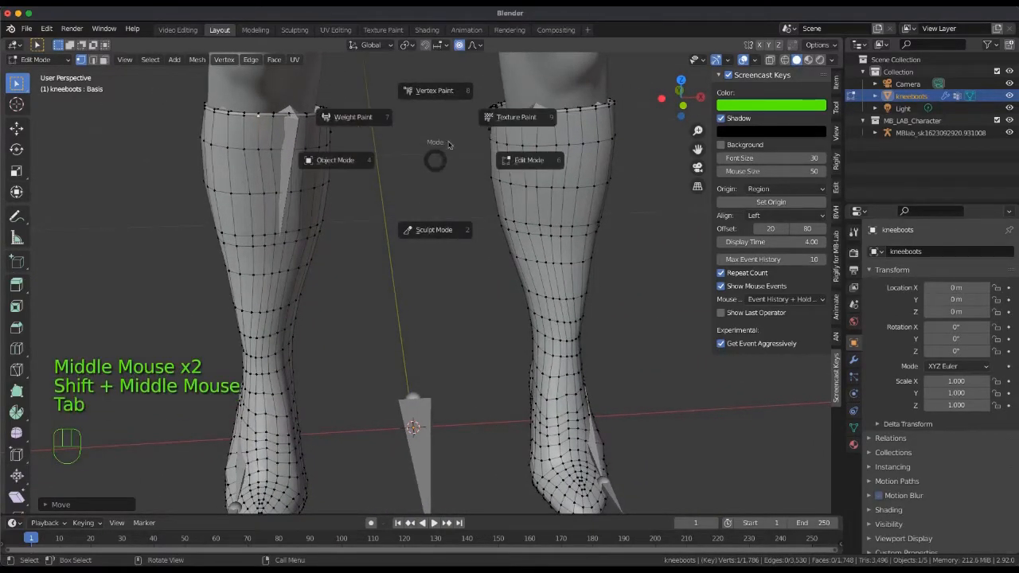
pyautogui.click(344, 162)
# Select only the knee boots and set their Default OBJ material's base color to red
pyautogui.scroll(-4, 368, 192)
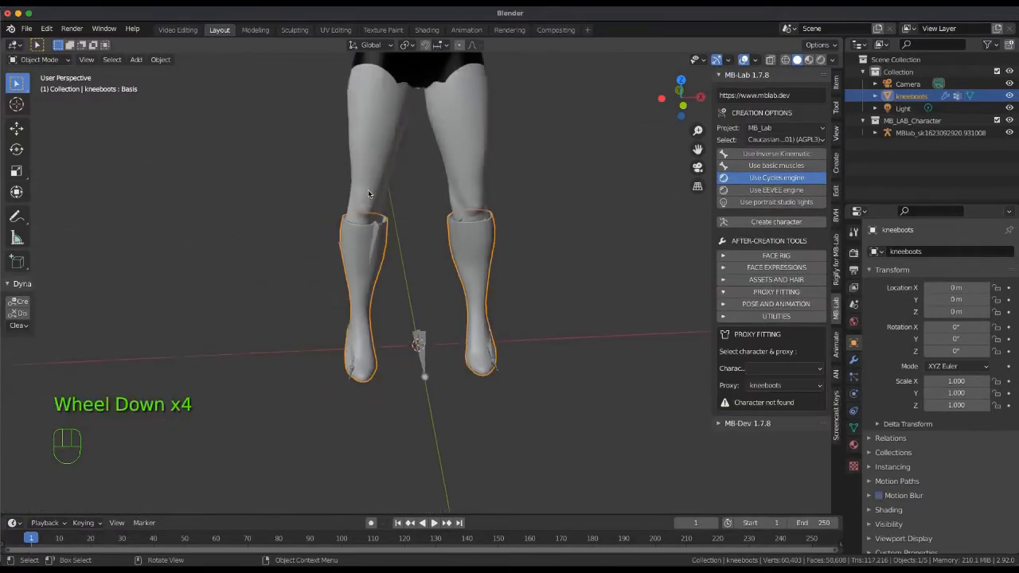
pyautogui.scroll(-1, 367, 189)
pyautogui.keyDown('shift'); pyautogui.moveTo(367, 191); pyautogui.dragTo(449, 147, button='middle'); pyautogui.keyUp('shift')
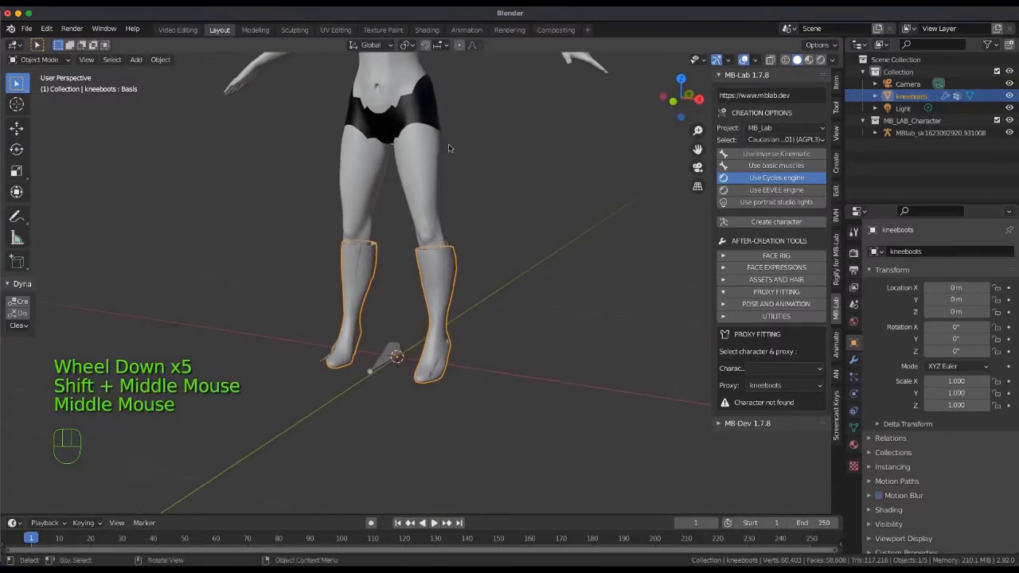
pyautogui.keyDown('shift'); pyautogui.click(427, 159); pyautogui.keyUp('shift')
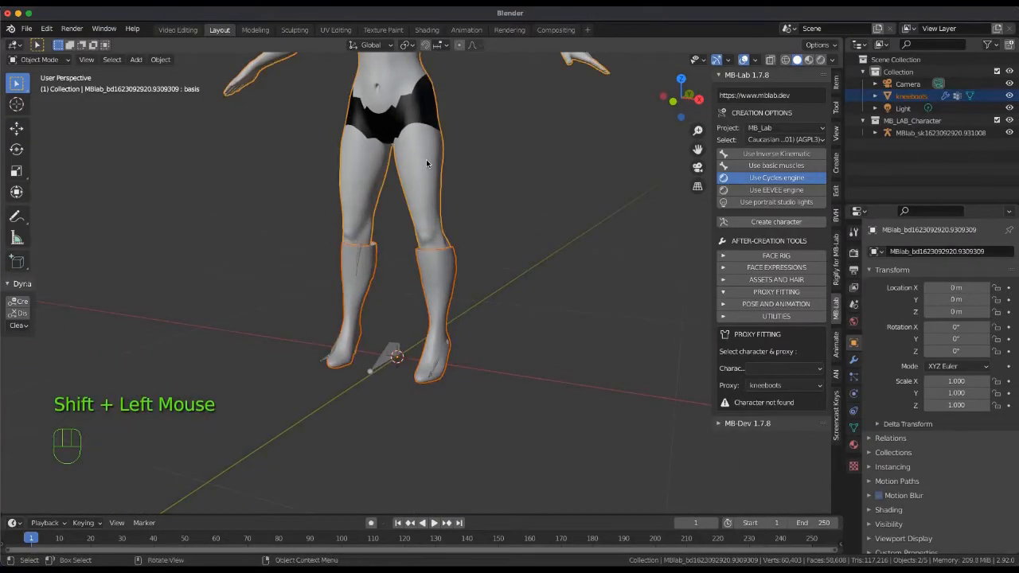
pyautogui.click(442, 252)
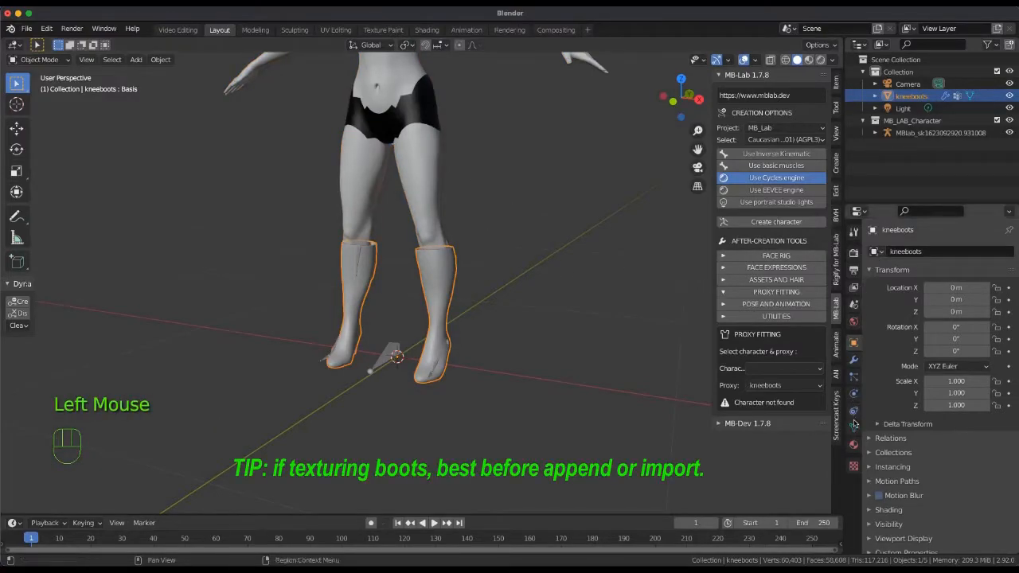
pyautogui.click(854, 445)
pyautogui.click(952, 394)
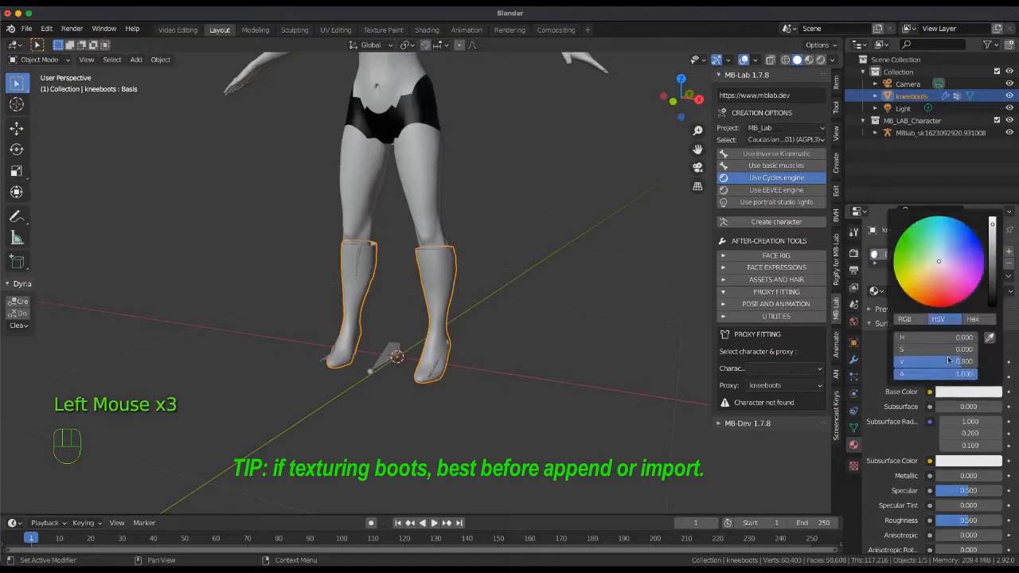
pyautogui.moveTo(938, 262); pyautogui.dragTo(938, 306)
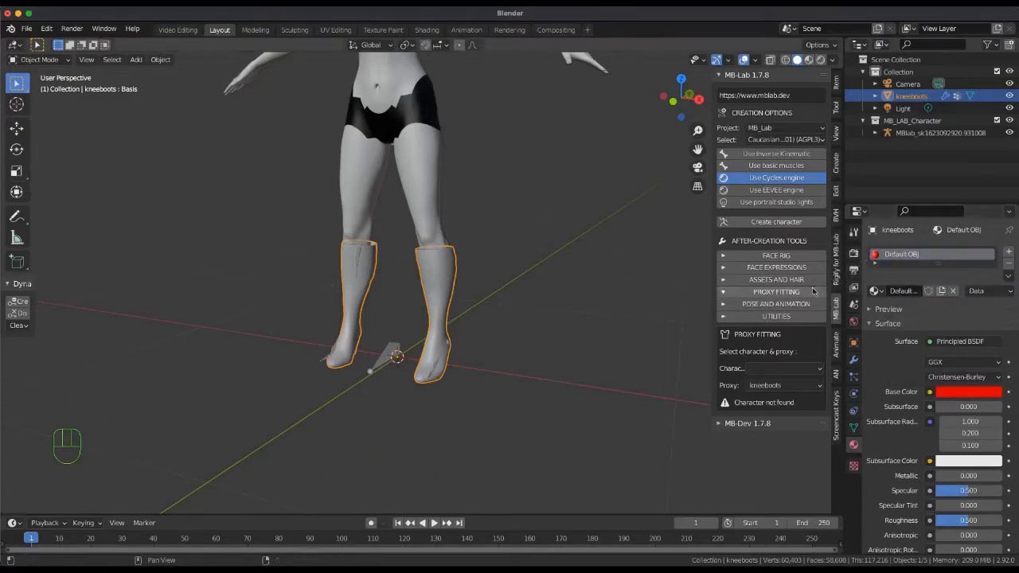
# Show the boot material's preview and set its roughness to 0.25
pyautogui.click(872, 310)
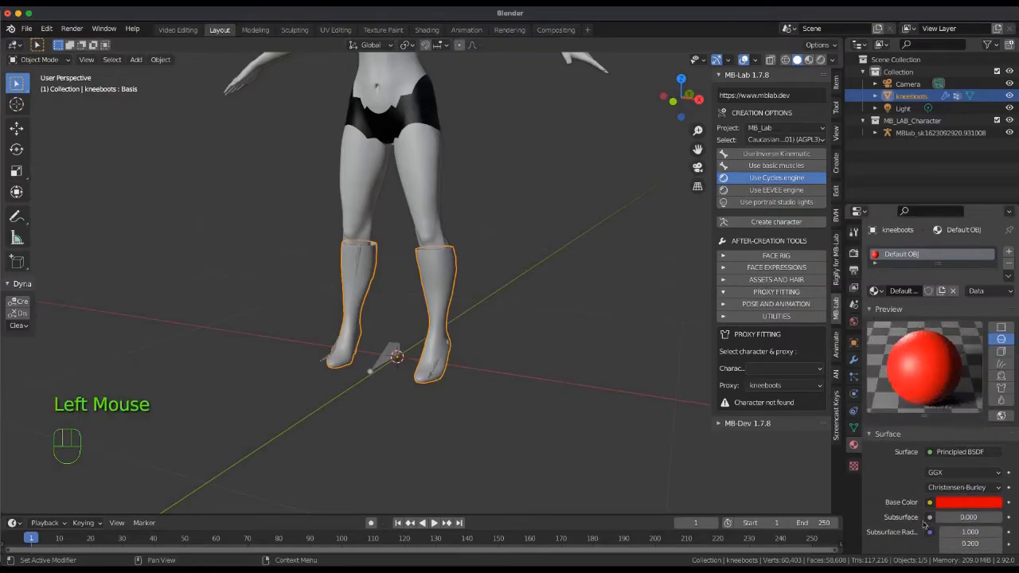
pyautogui.scroll(-5, 936, 534)
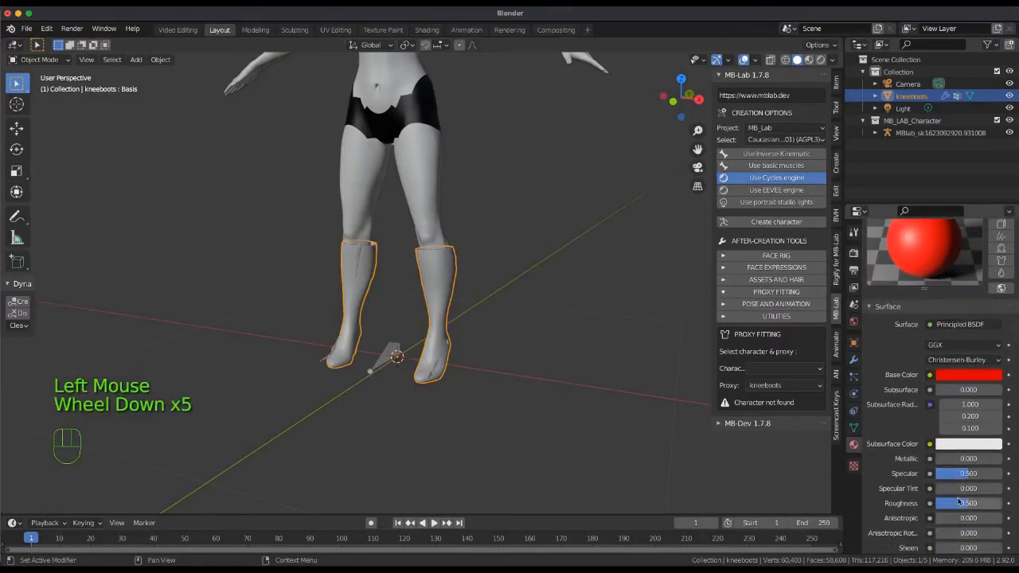
pyautogui.click(949, 506)
pyautogui.write('.25')
pyautogui.press('Return')
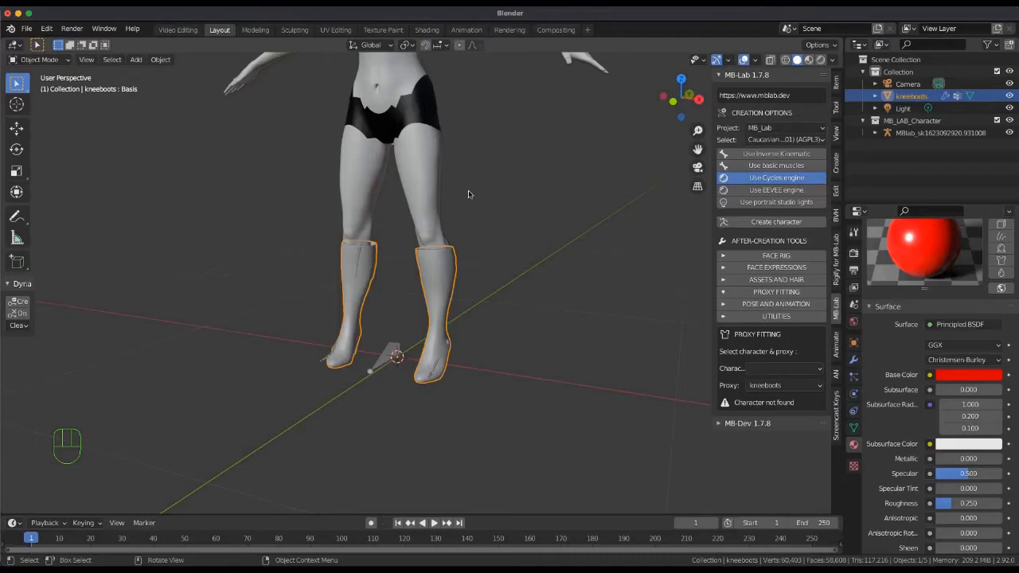
# Add the character's body to the selection and load the animation walking001.bvh from the recent folder 144
pyautogui.keyDown('shift'); pyautogui.click(446, 193); pyautogui.keyUp('shift')
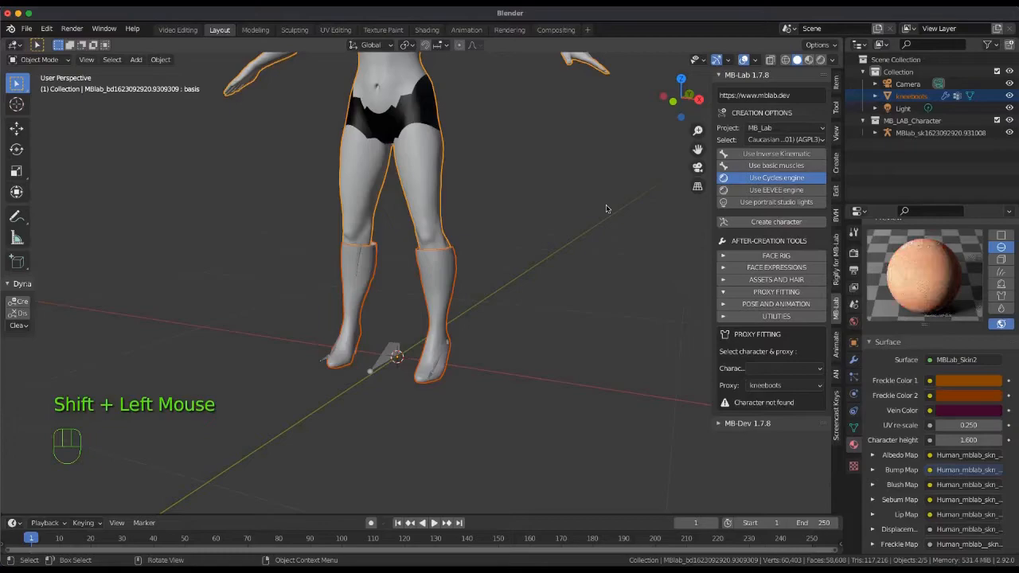
pyautogui.click(725, 307)
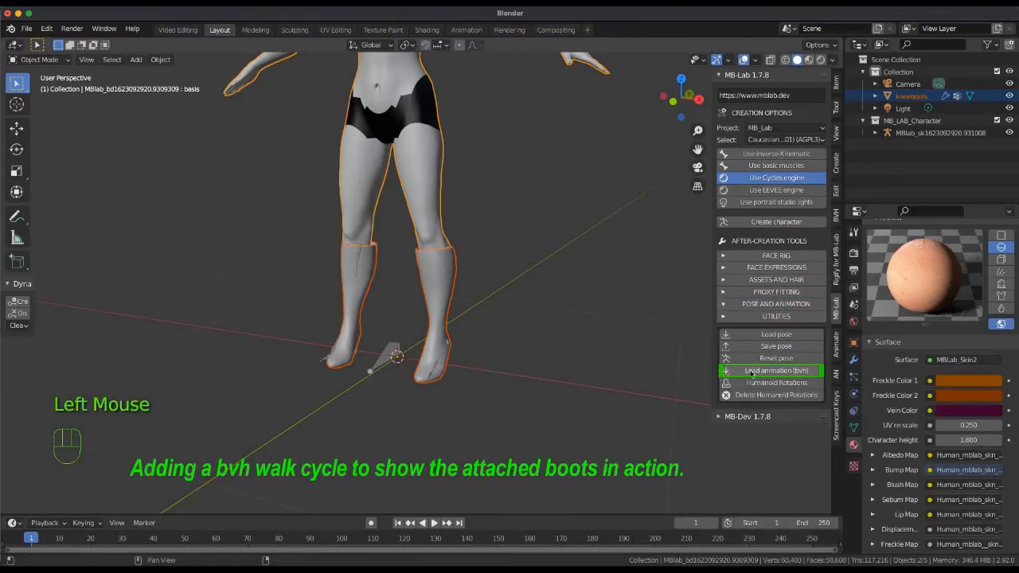
pyautogui.click(751, 371)
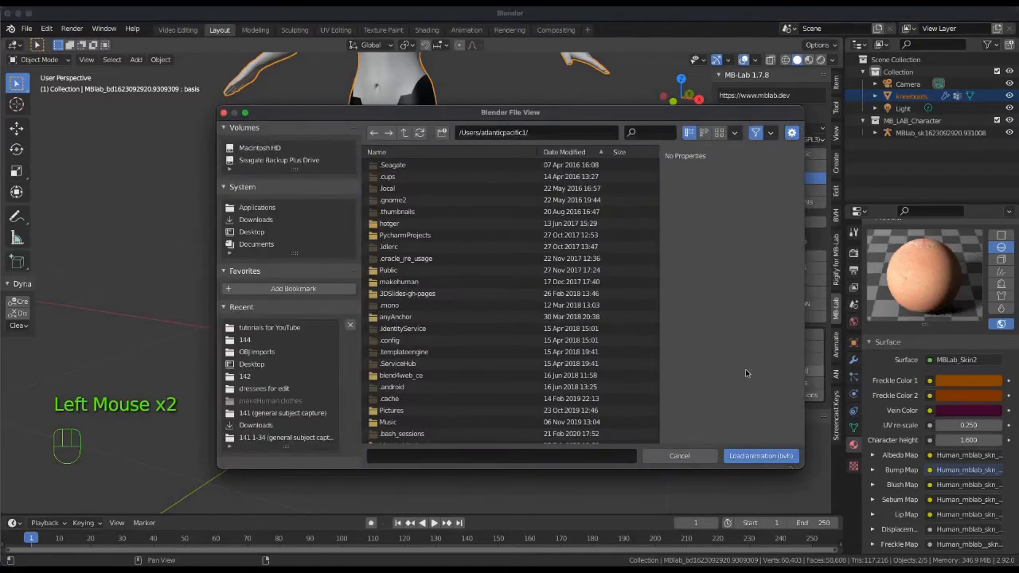
pyautogui.click(256, 344)
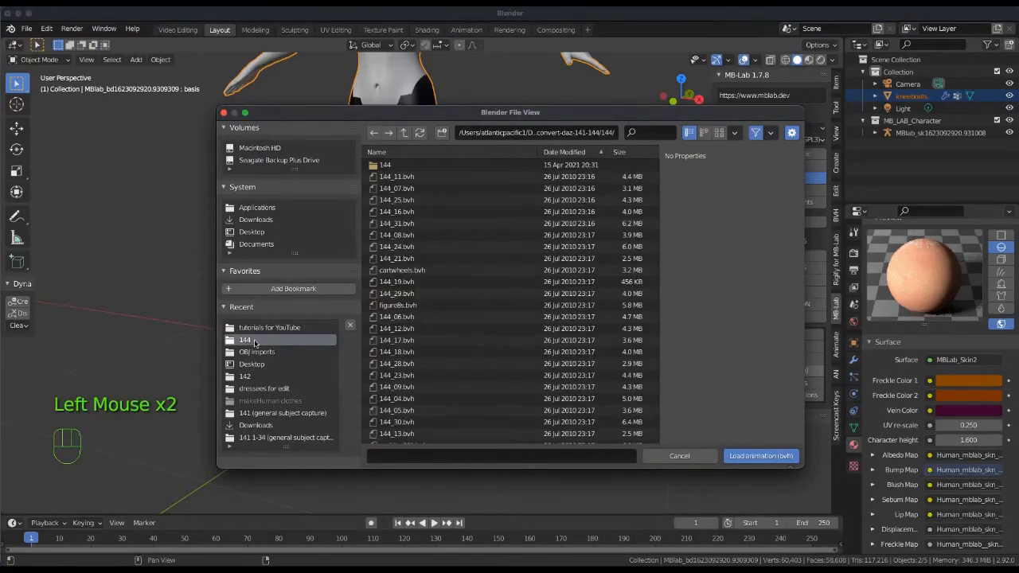
pyautogui.scroll(-3, 396, 380)
pyautogui.click(402, 403)
pyautogui.click(744, 456)
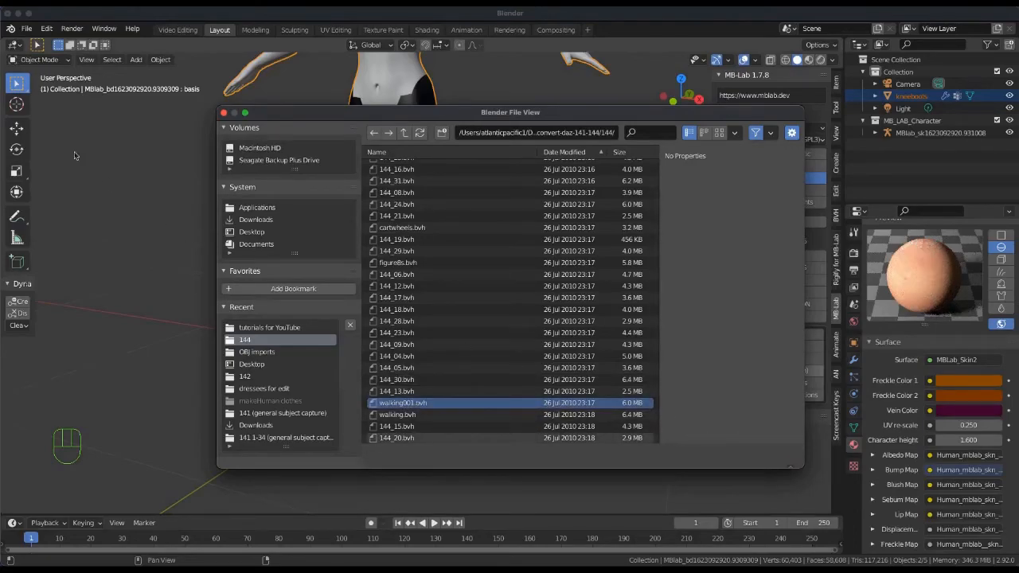